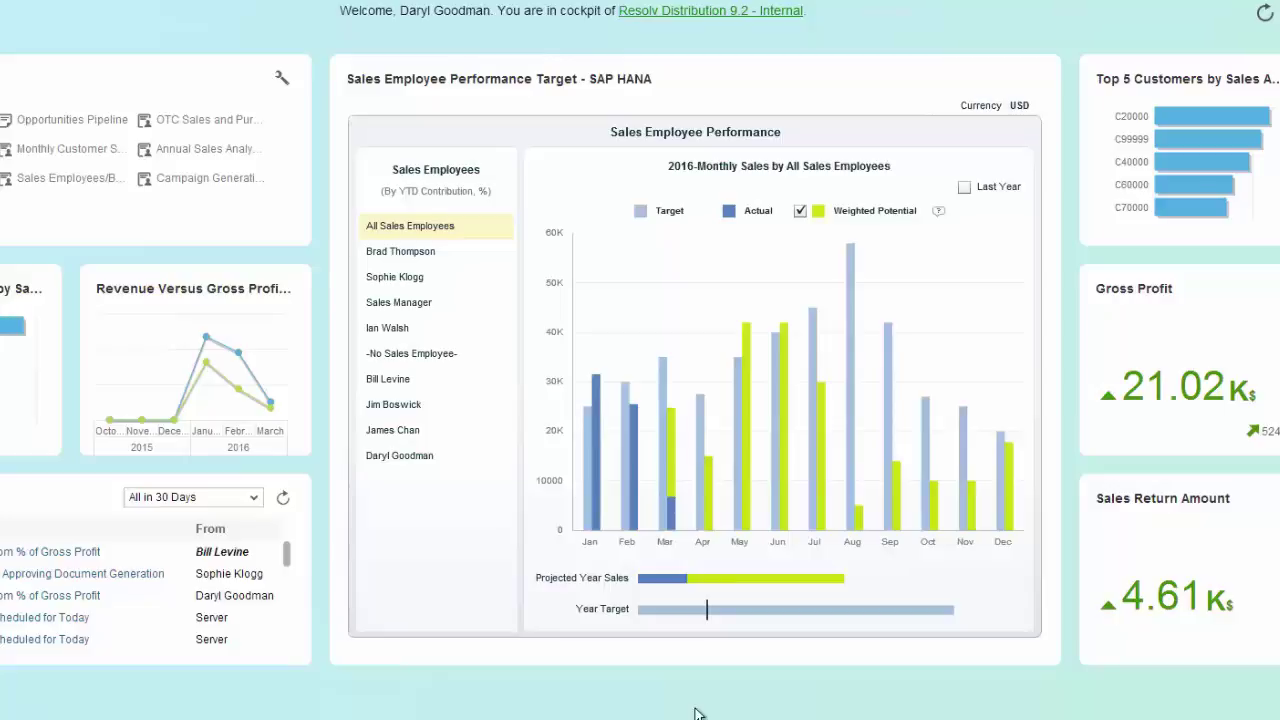
- Check the February sales figures and the first listed salesperson's 2016 monthly sales, and return the chart to all sales employees
mouse_move(622, 481)
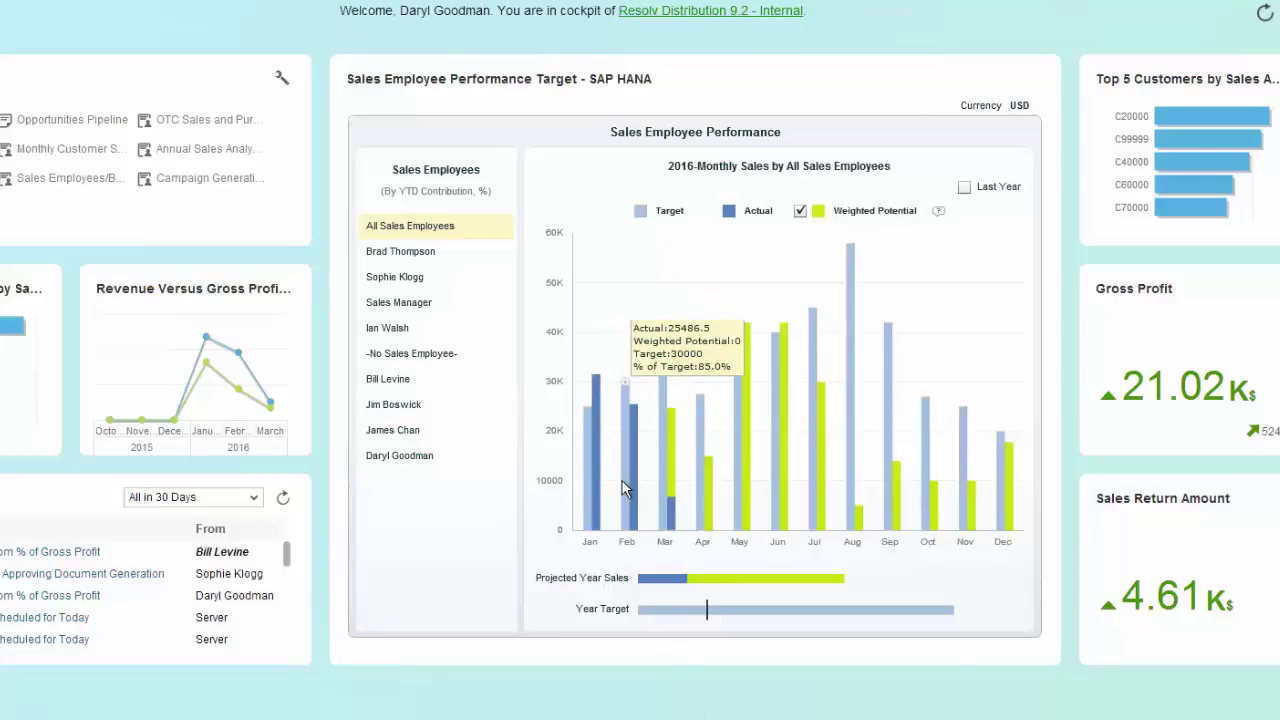
click(408, 252)
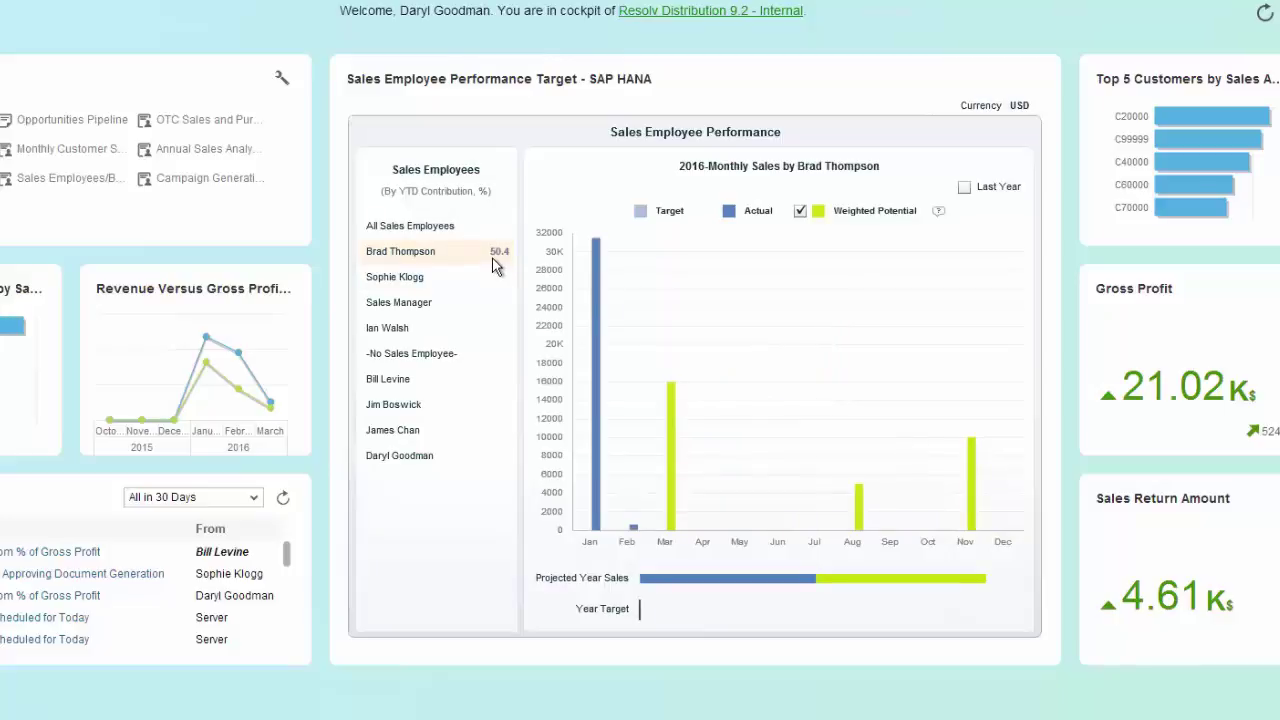
click(425, 233)
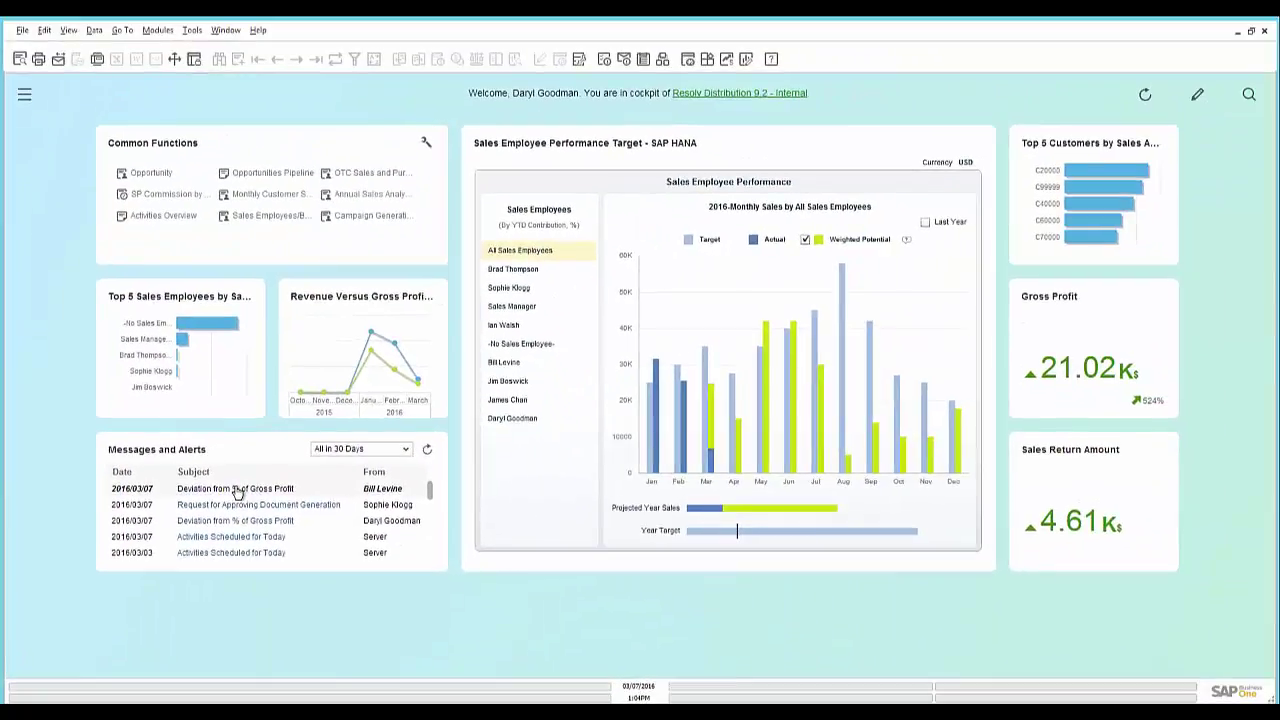
- Open the sales order behind the latest gross profit deviation alert and update the LeMon 4029 Printer's unit price to 225
click(237, 492)
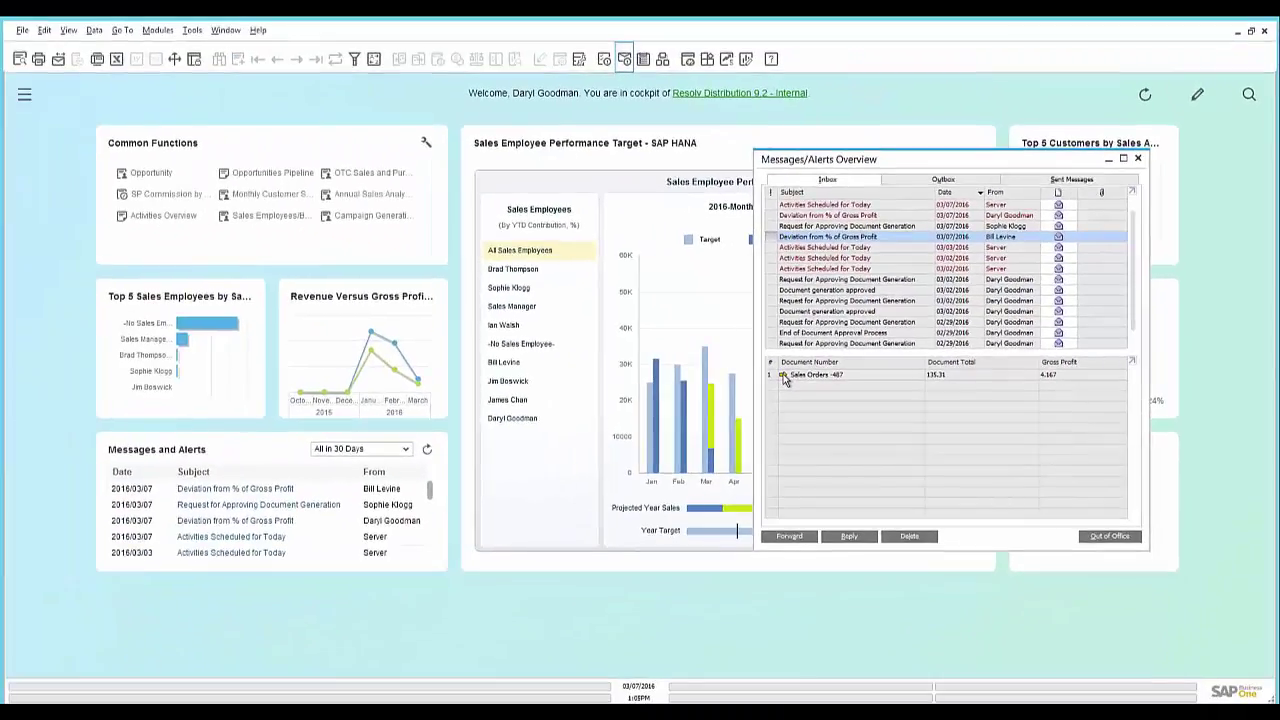
click(784, 375)
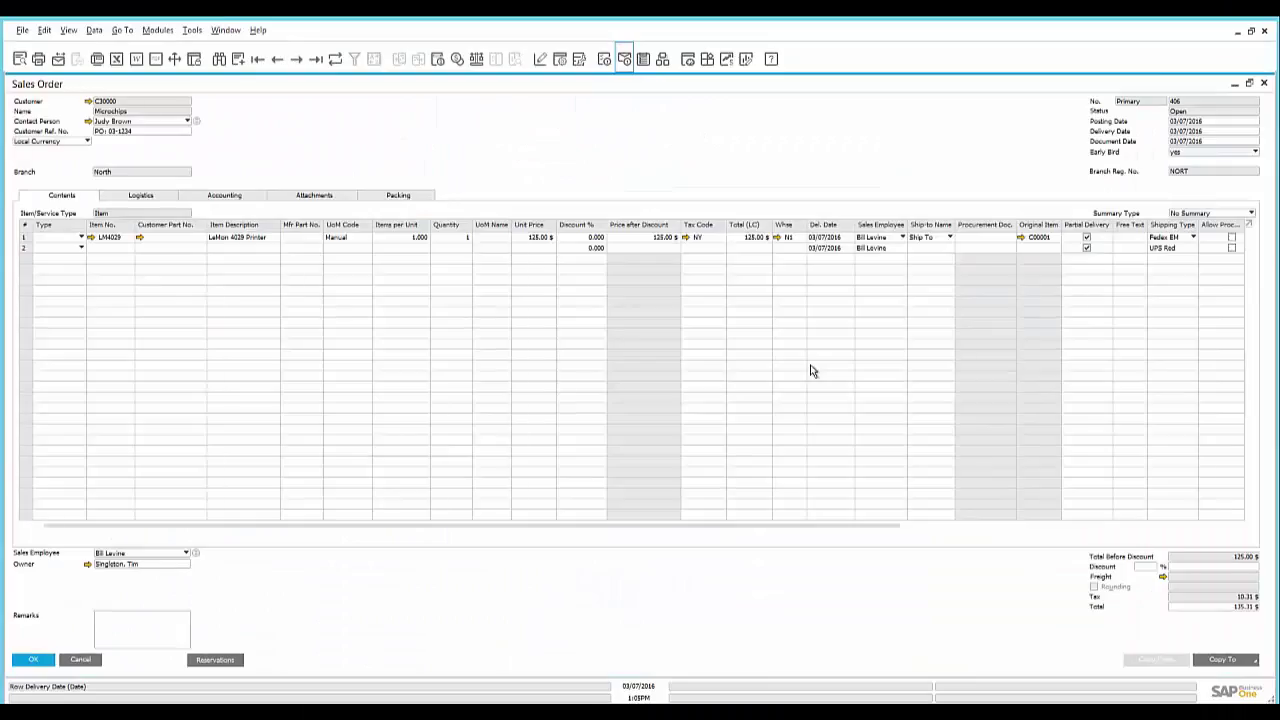
click(545, 245)
text(225)
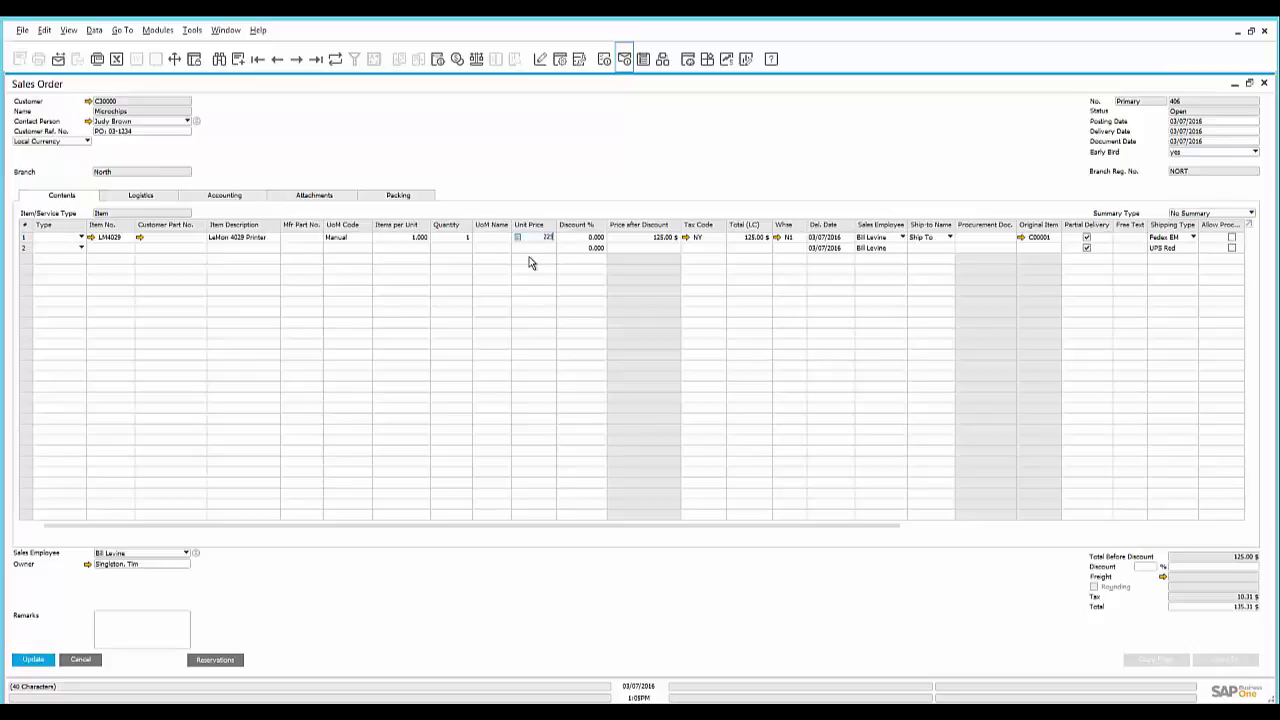
key(Tab)
key(Return)
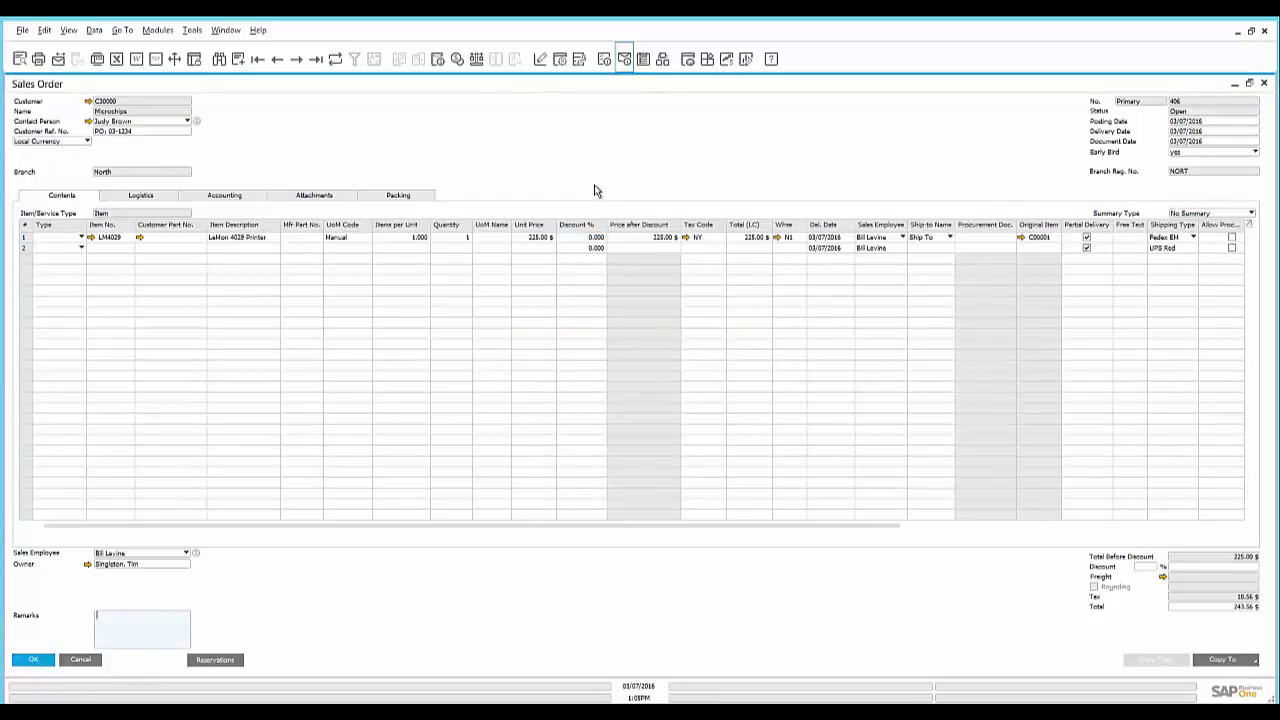
- Review the first history instance in the sales order's change log and close the log
click(191, 30)
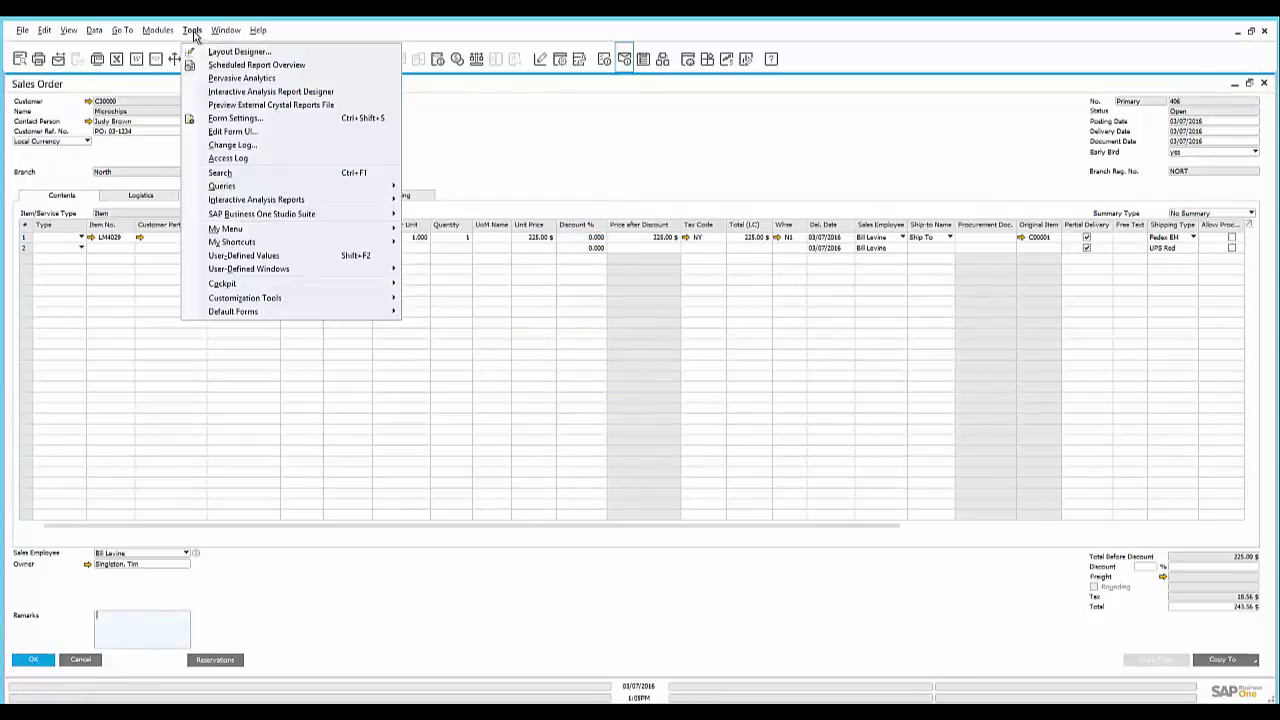
click(232, 145)
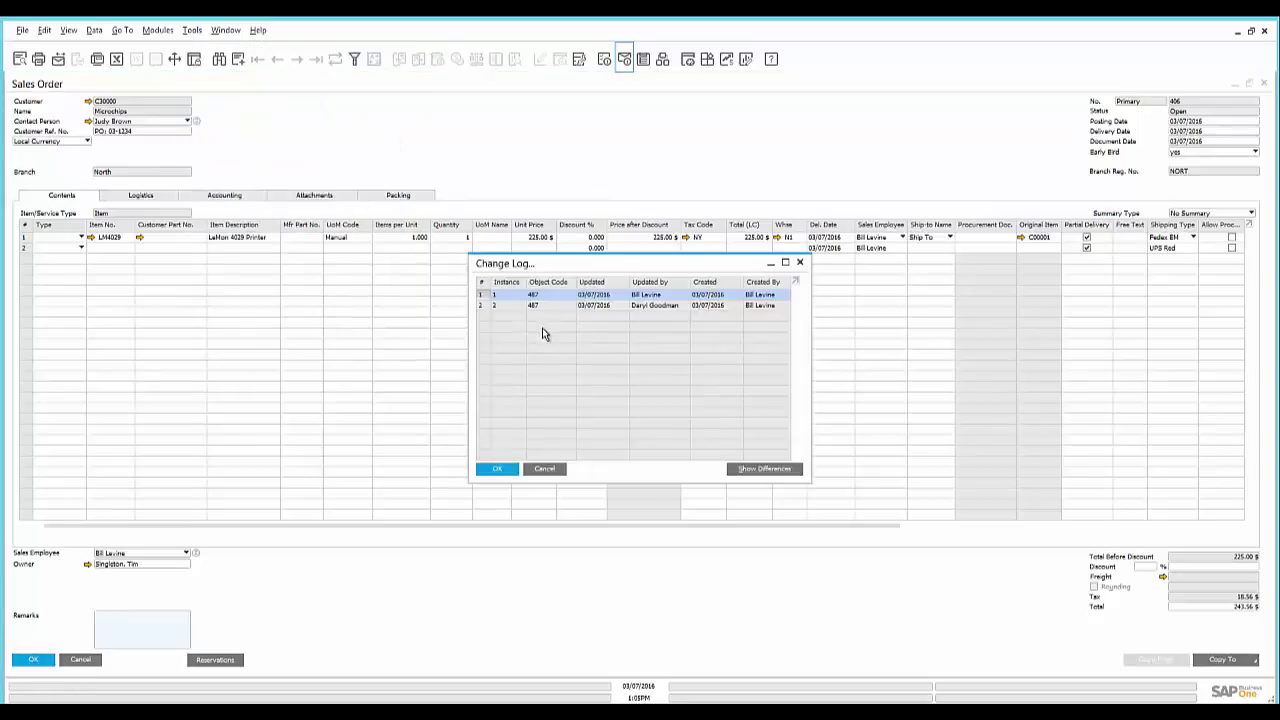
double_click(664, 298)
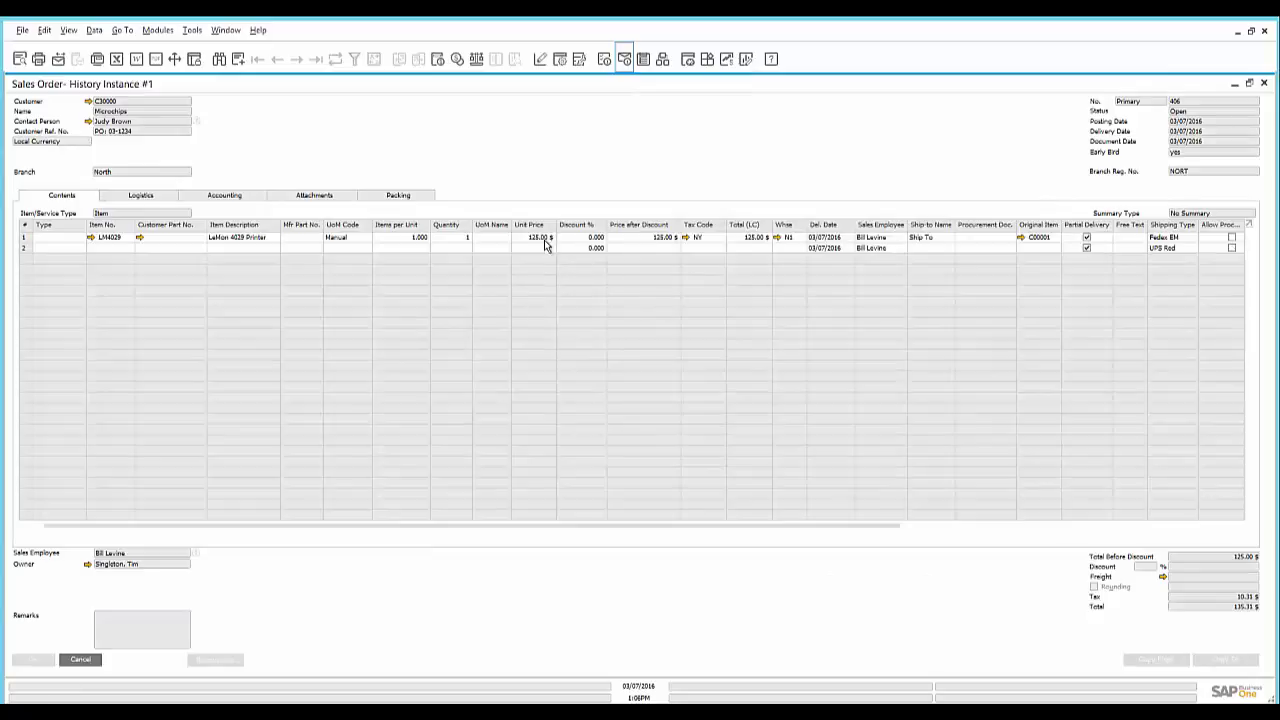
click(87, 664)
click(541, 470)
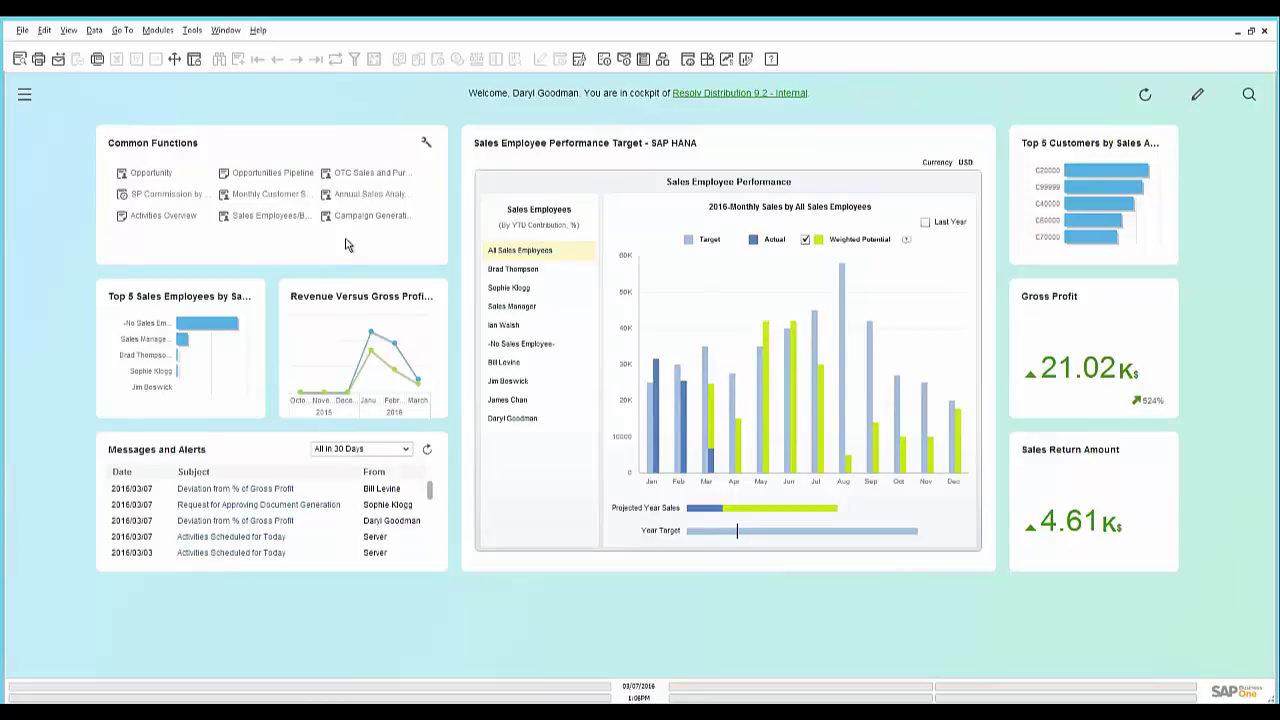
- Open the OTC Sales and Purchasing Analysis and limit its date range to end on 03/31/2016
click(358, 180)
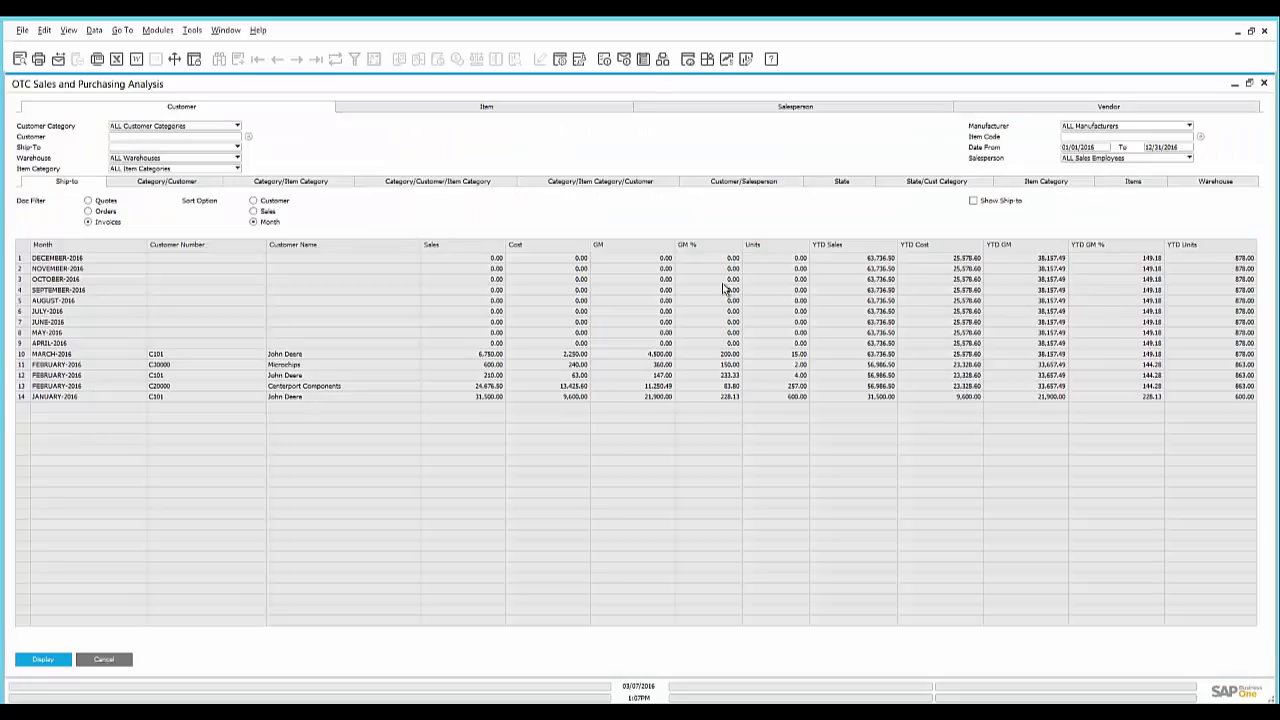
click(1160, 148)
text(03/31/2016)
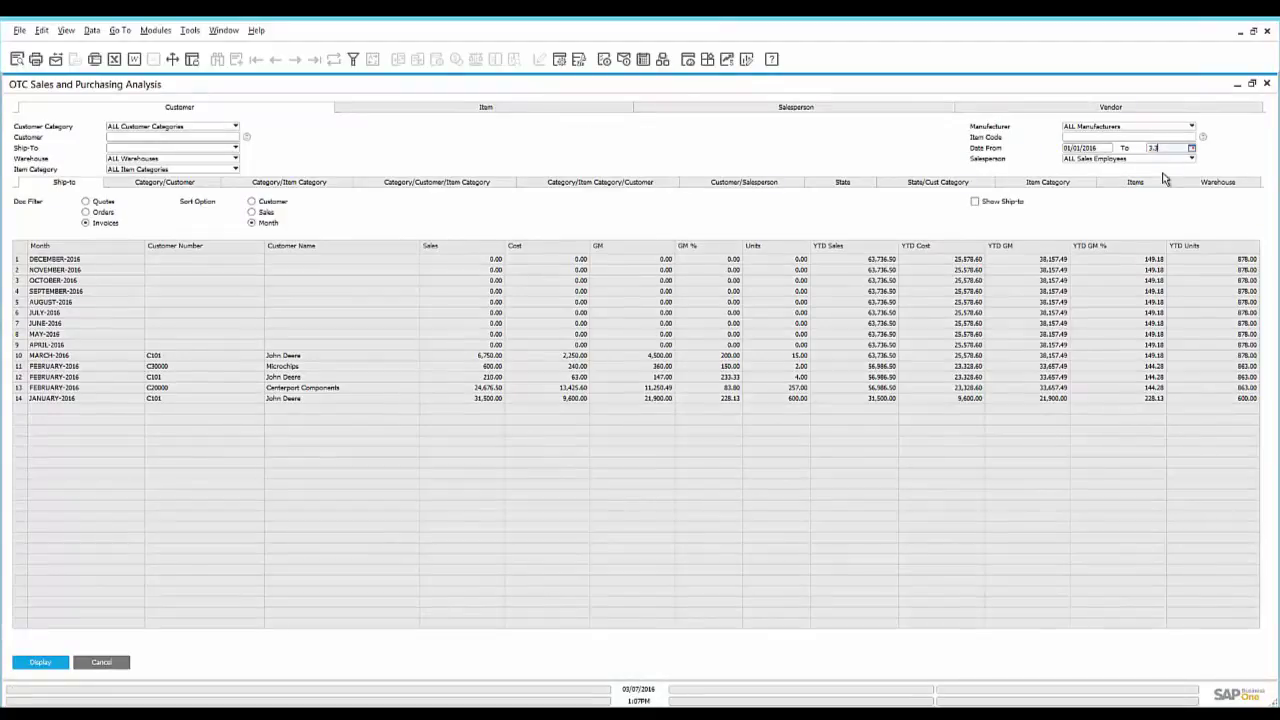
key(Tab)
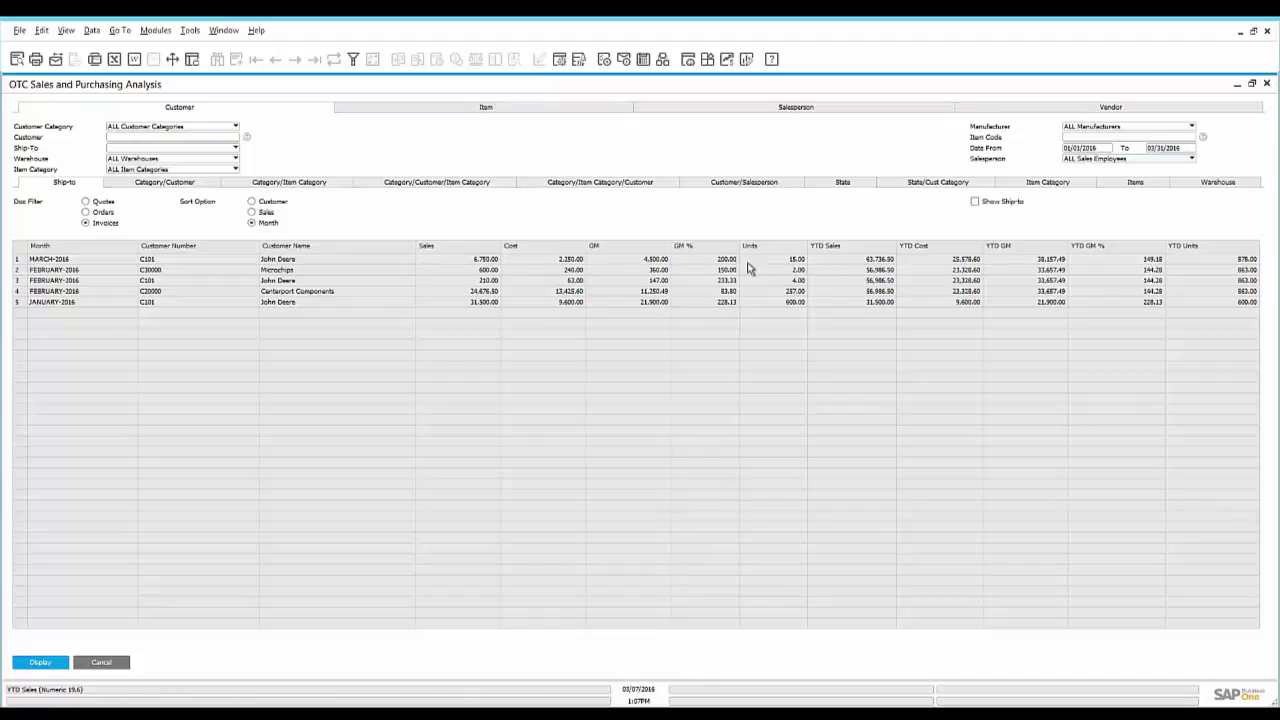
- Examine sales by Category/Item Category/Customer, by Salesperson, by Salesperson/State/Item and by Item Category/Cust Category/Cust
click(574, 184)
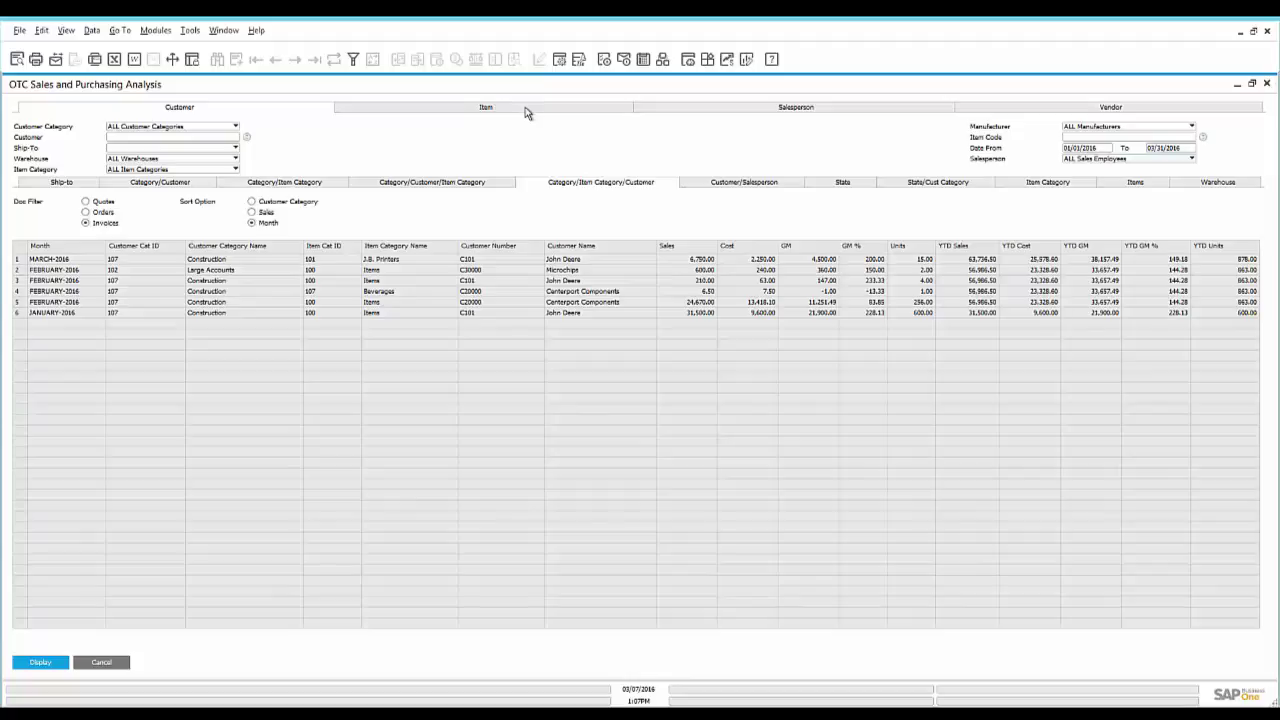
click(720, 108)
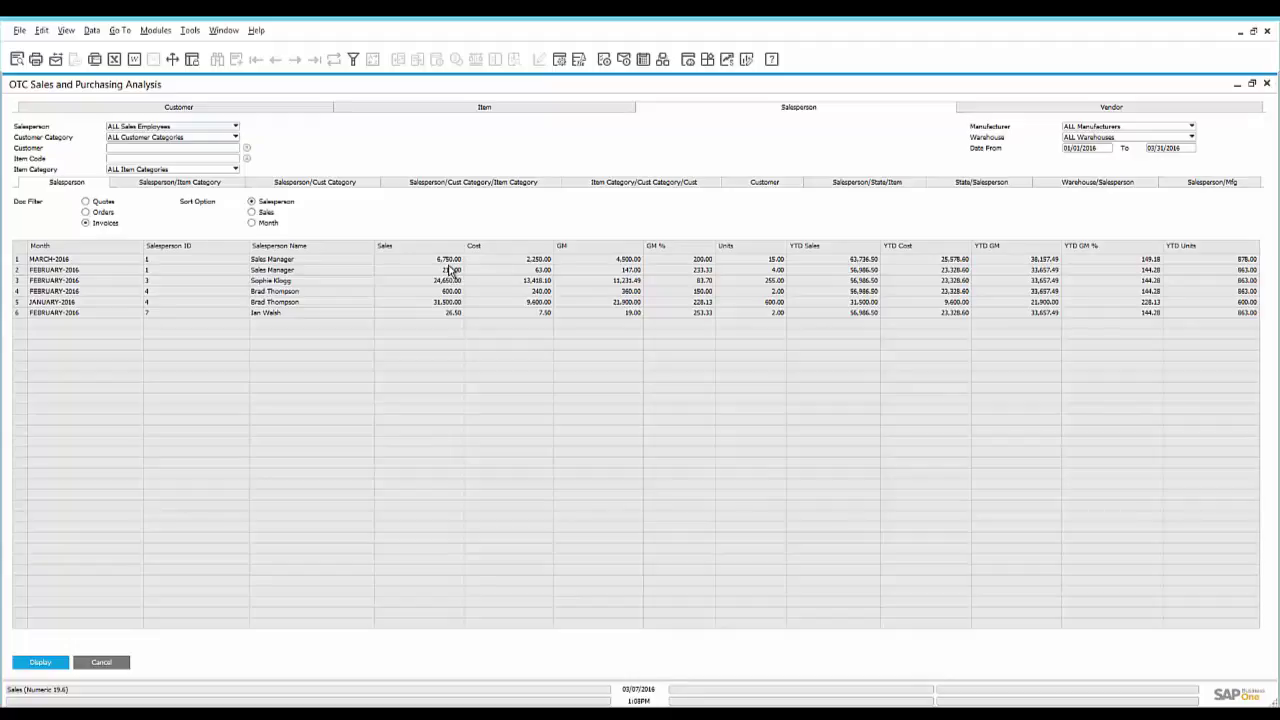
click(843, 187)
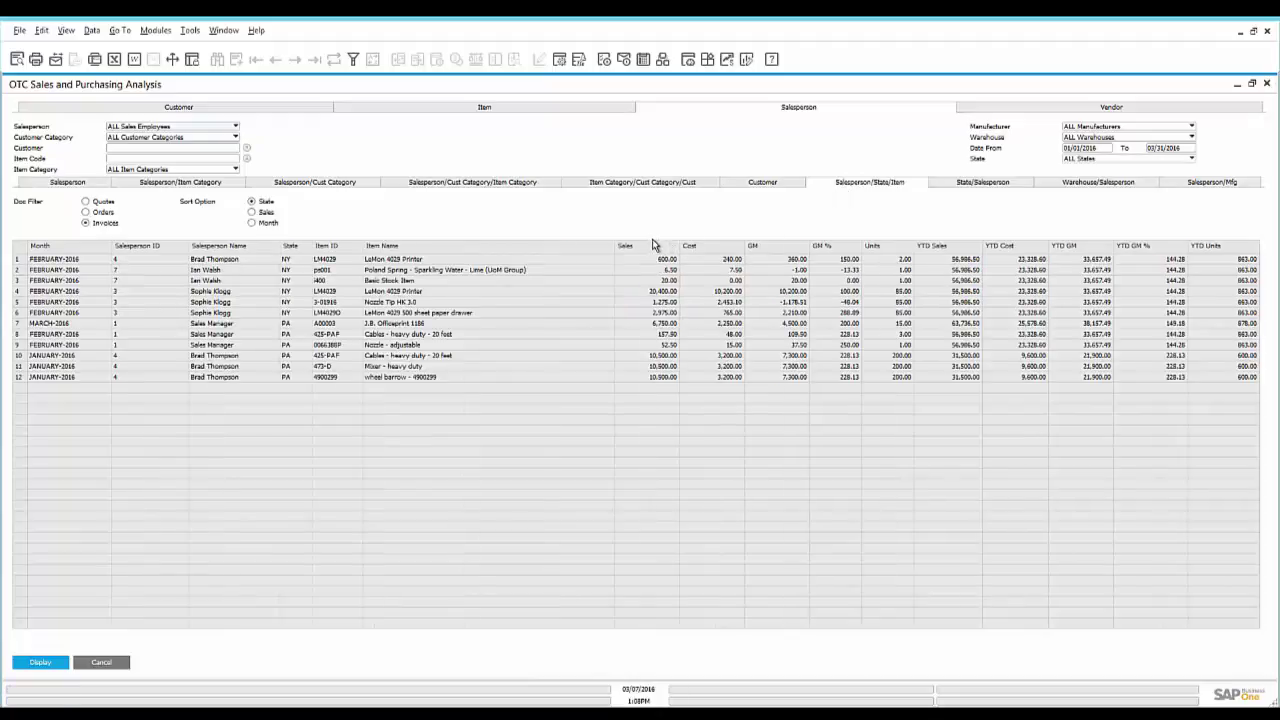
click(662, 186)
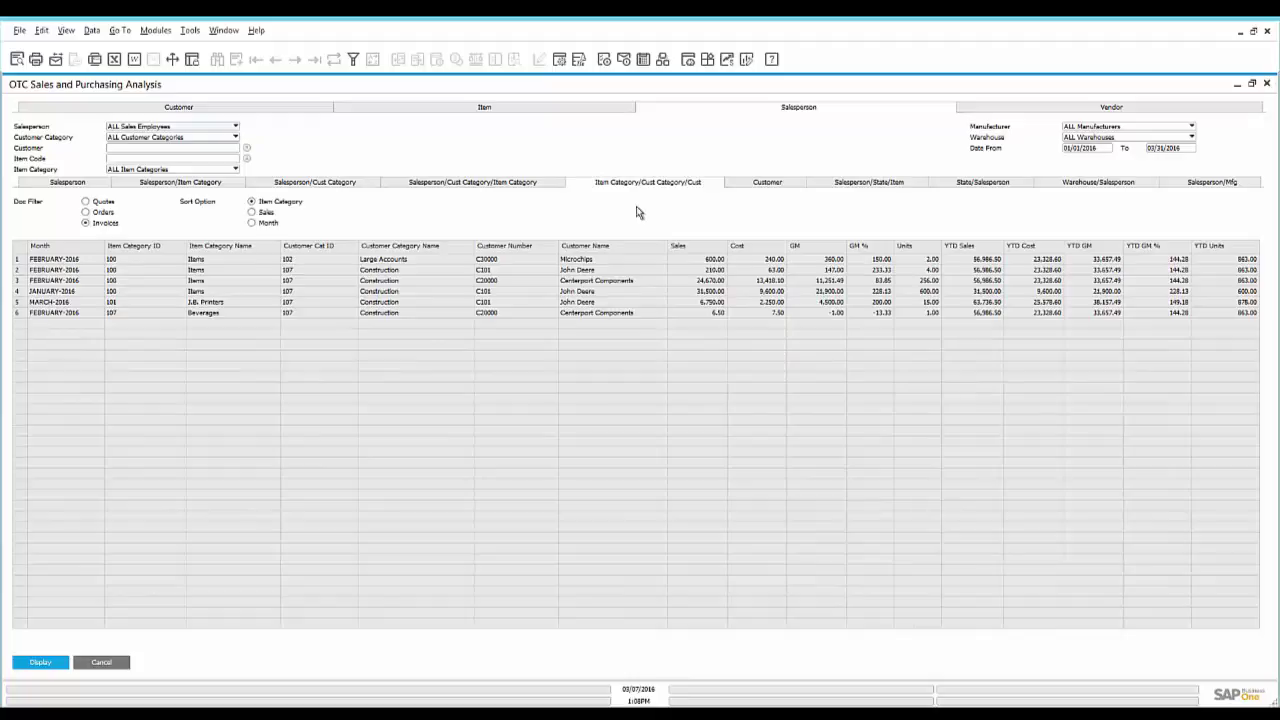
- Look through the analysis's Manufacturer and Customer Category filter choices, leaving both set to all, and close the report
click(1070, 128)
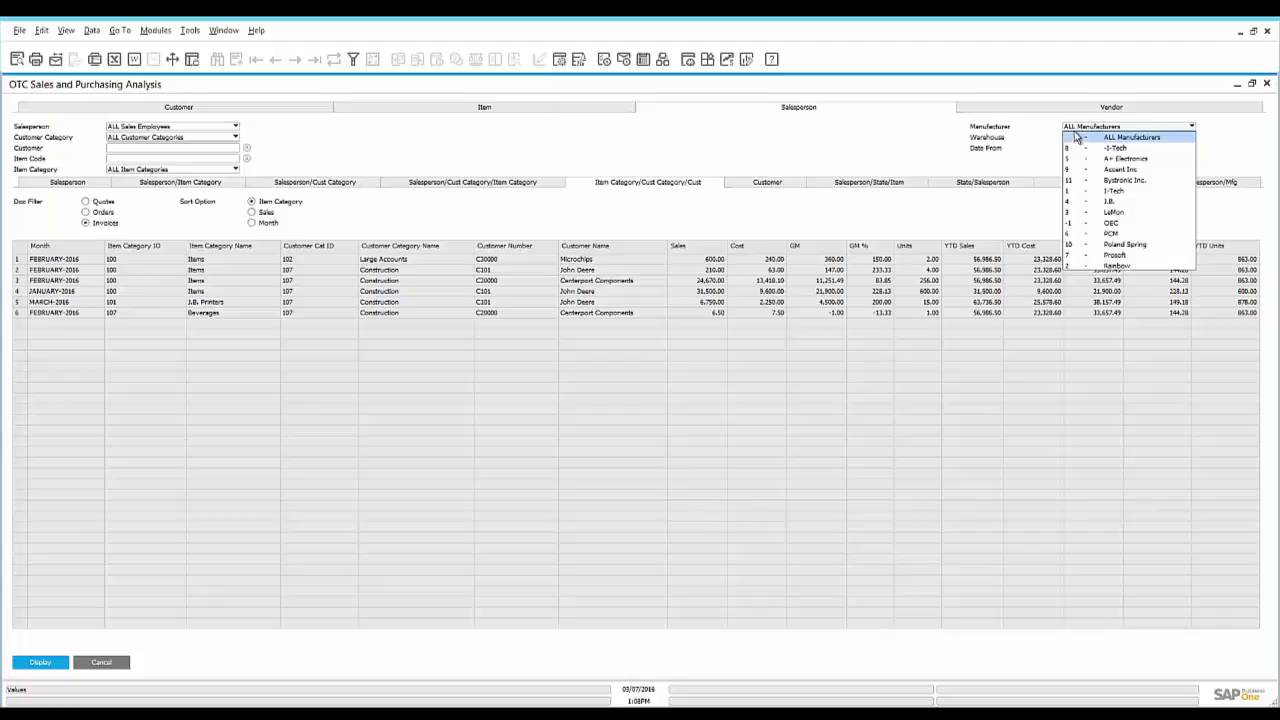
click(1076, 136)
click(230, 138)
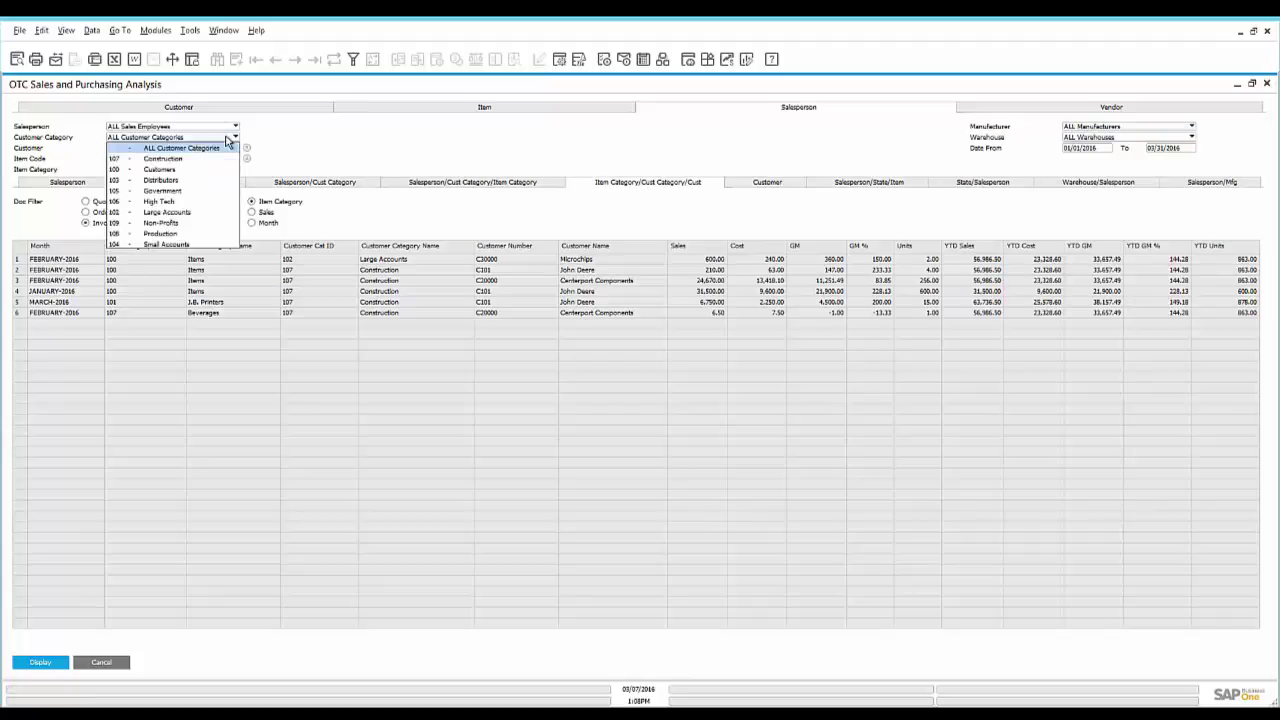
click(227, 140)
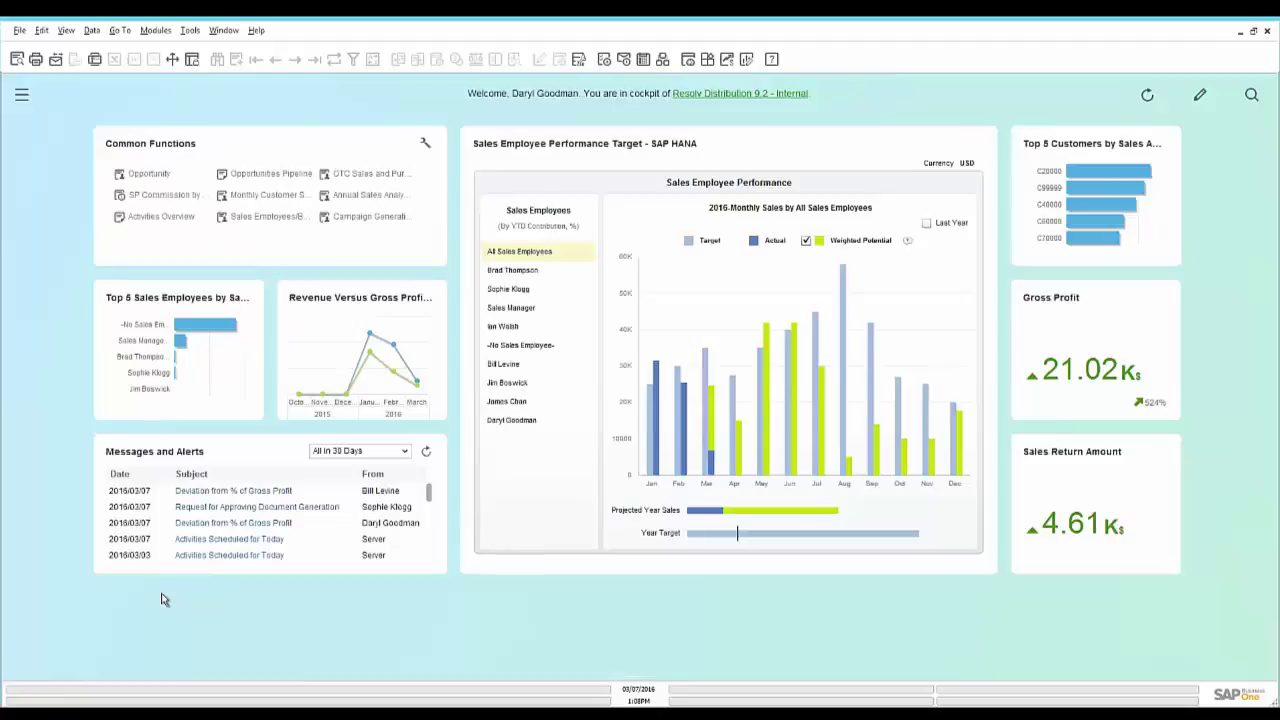
- Open the Sales Employees/Buyers setup, review the commission group choices for a user-defined employee, and close the setup
click(268, 216)
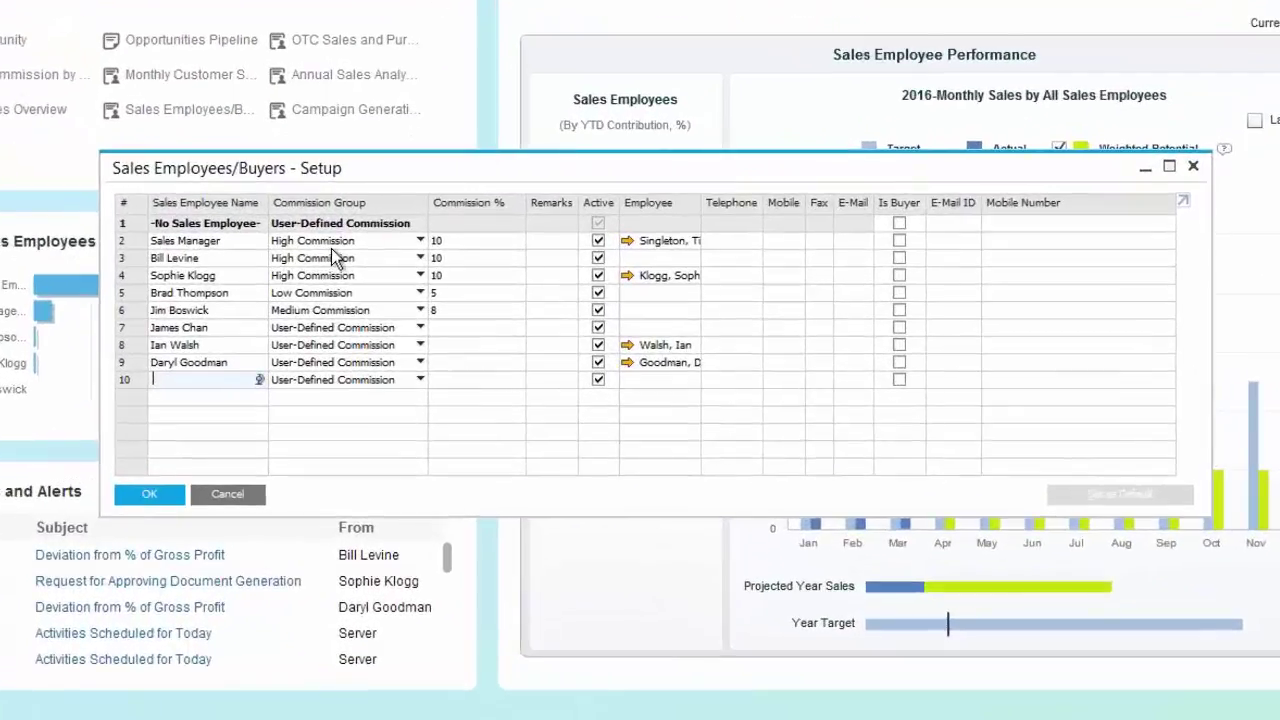
click(417, 329)
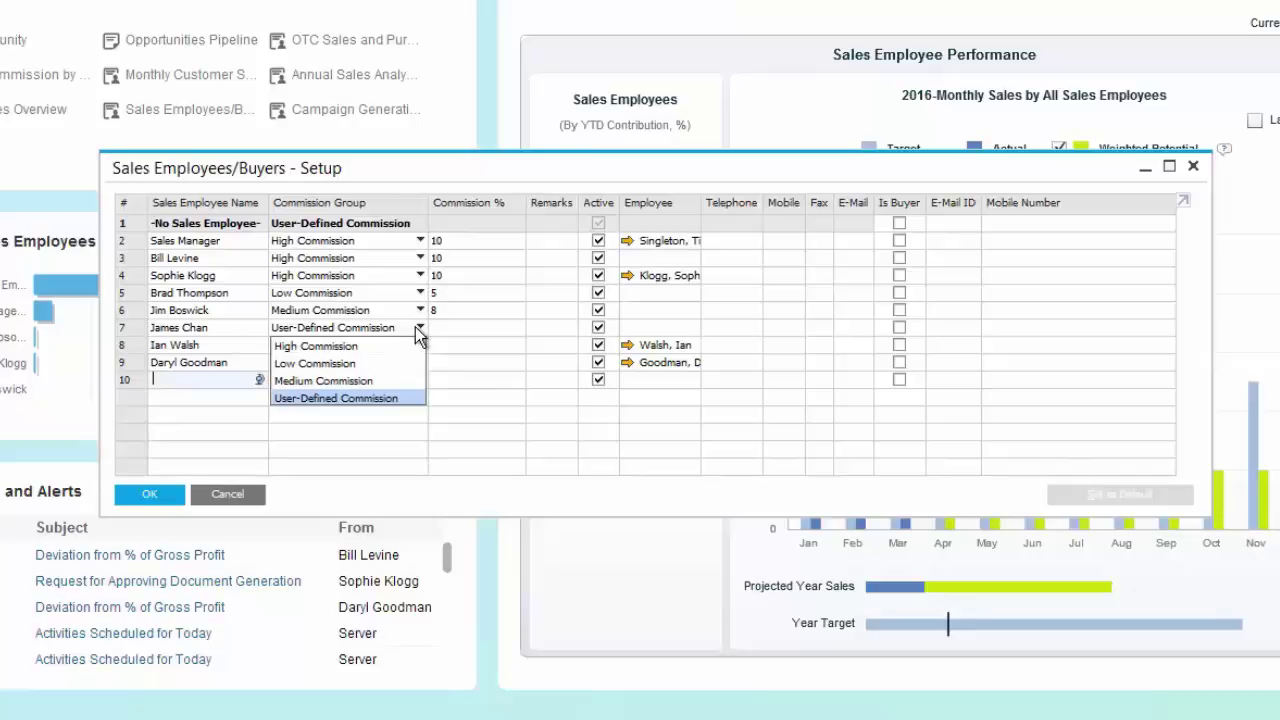
click(415, 328)
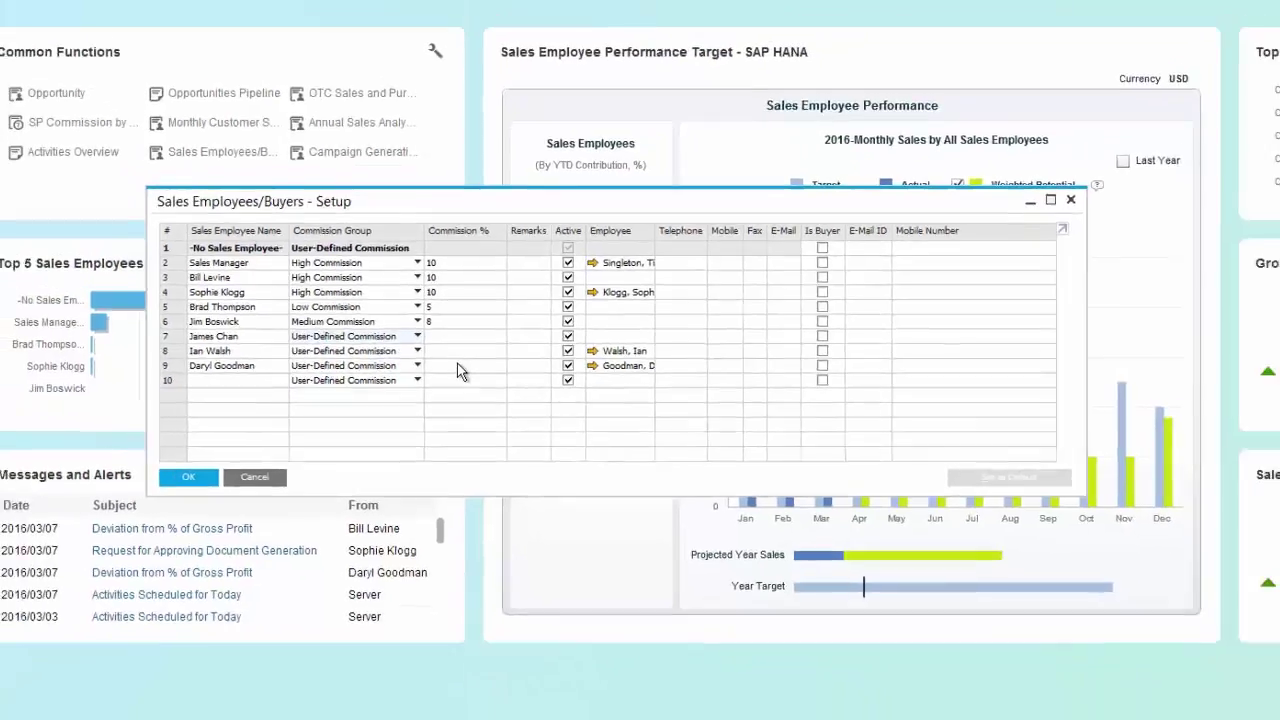
click(149, 494)
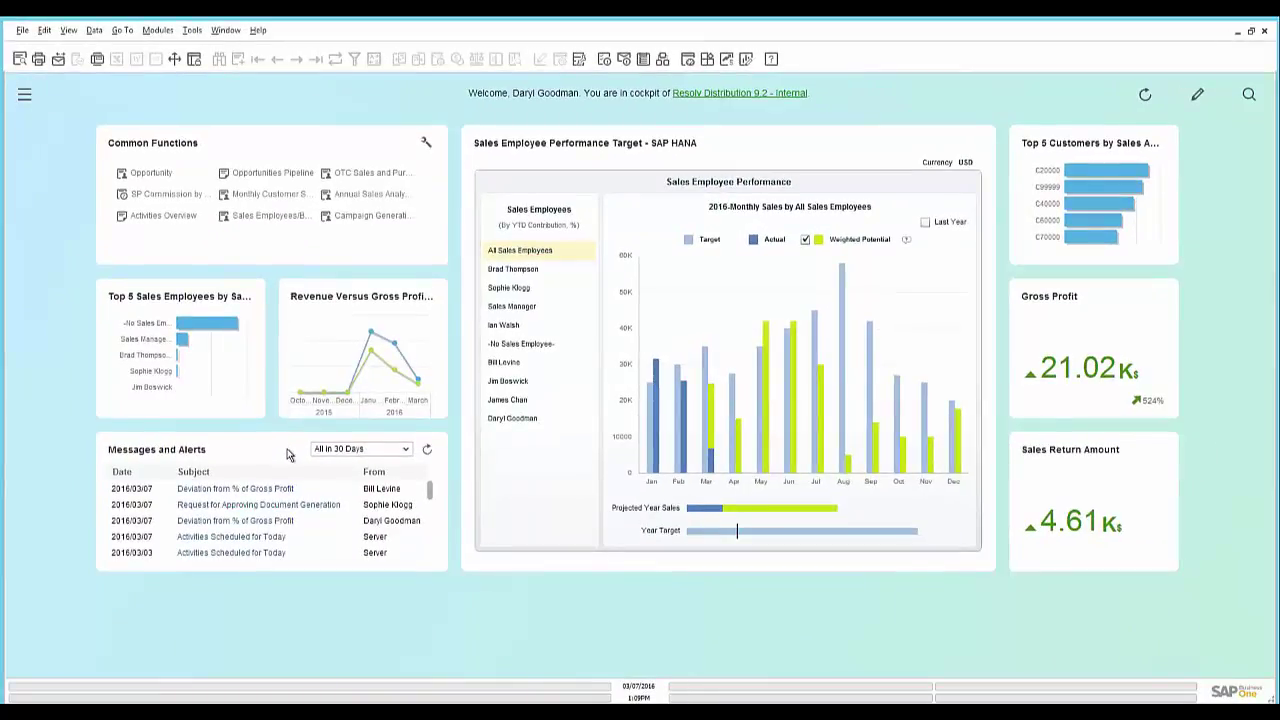
- Run the SP Commission by Invoices query for the preset salesperson from 01/01/2016 to 03/31/2016, and close the results
click(174, 197)
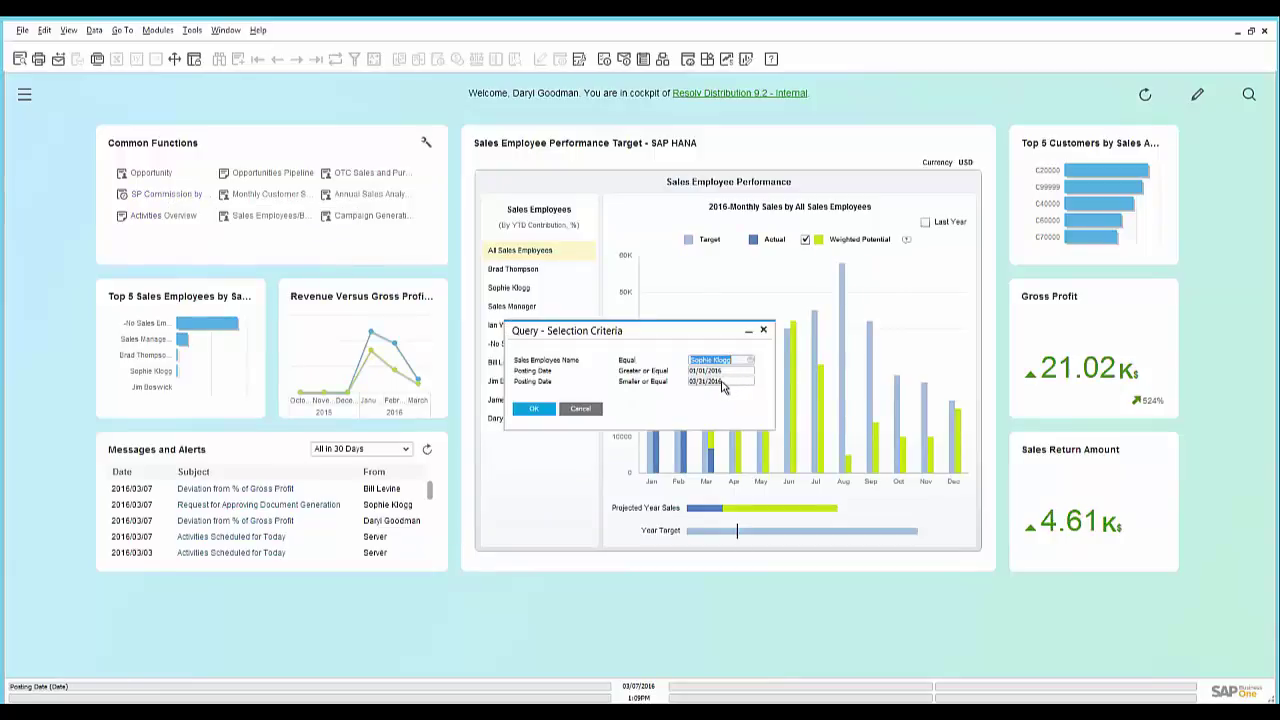
click(534, 409)
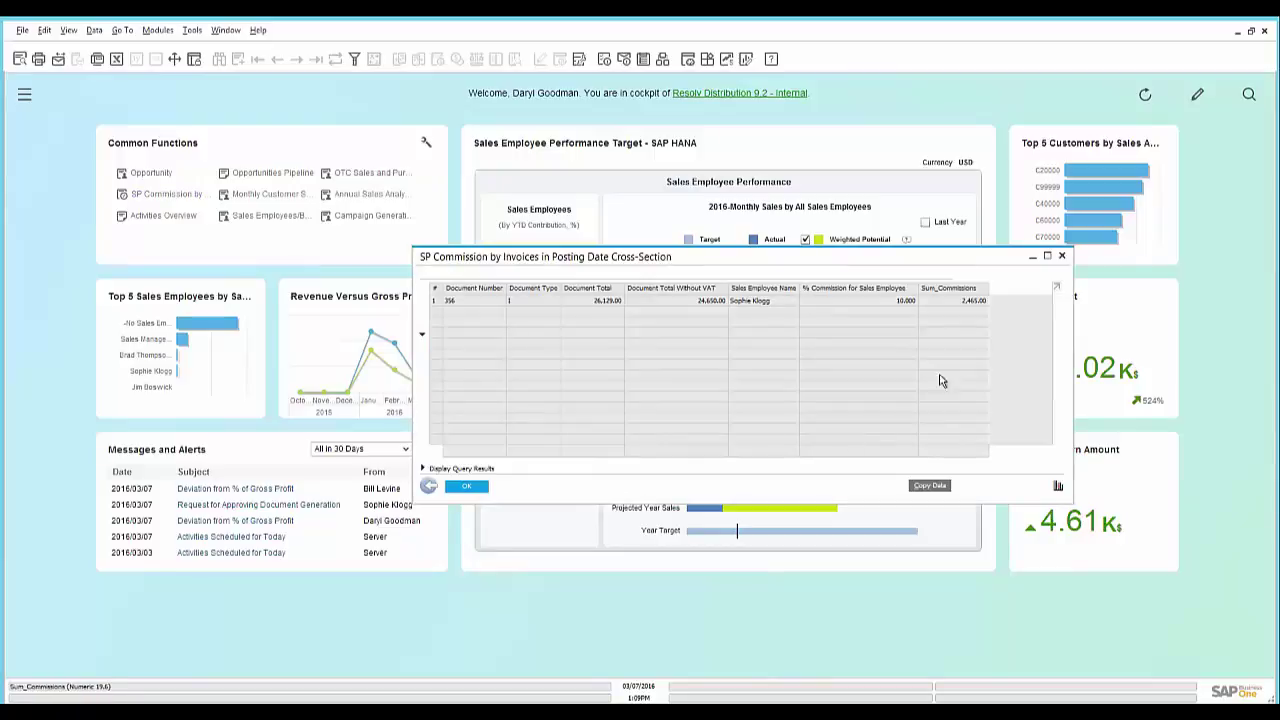
click(1062, 256)
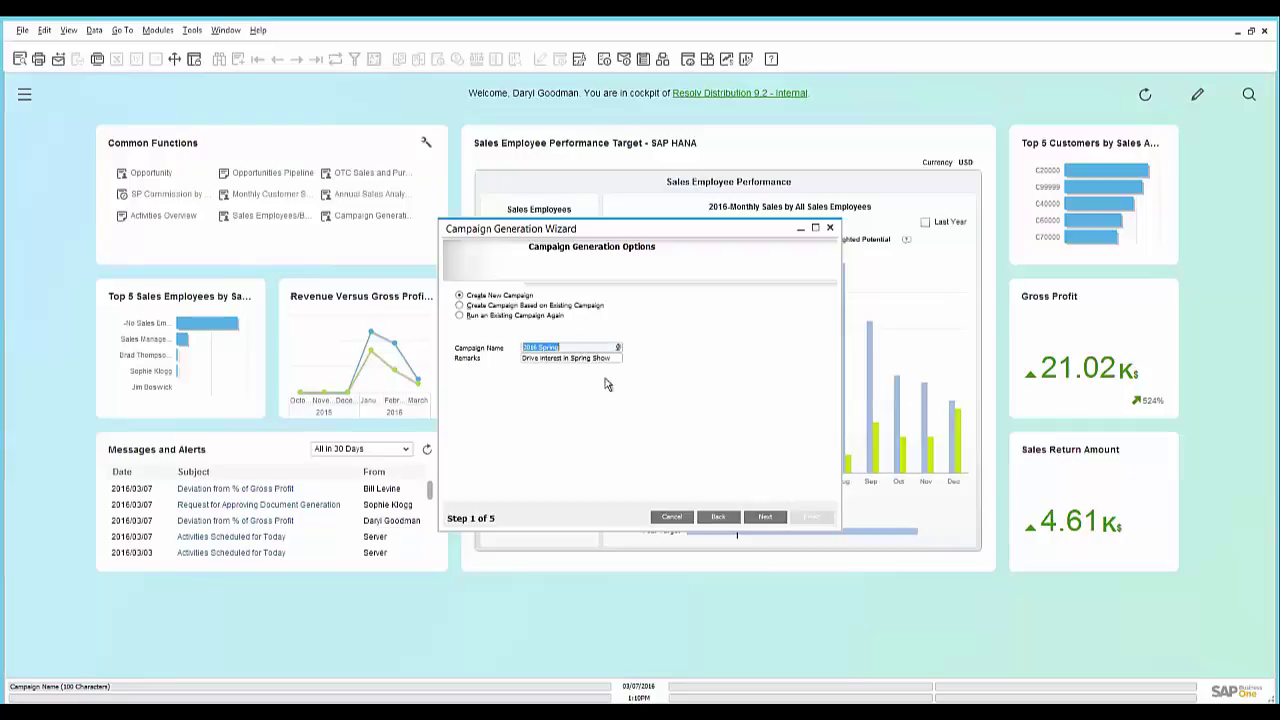
- Start a new campaign named 2016 Spring in the Campaign Generation Wizard and set its campaign type to Phone Call
click(765, 516)
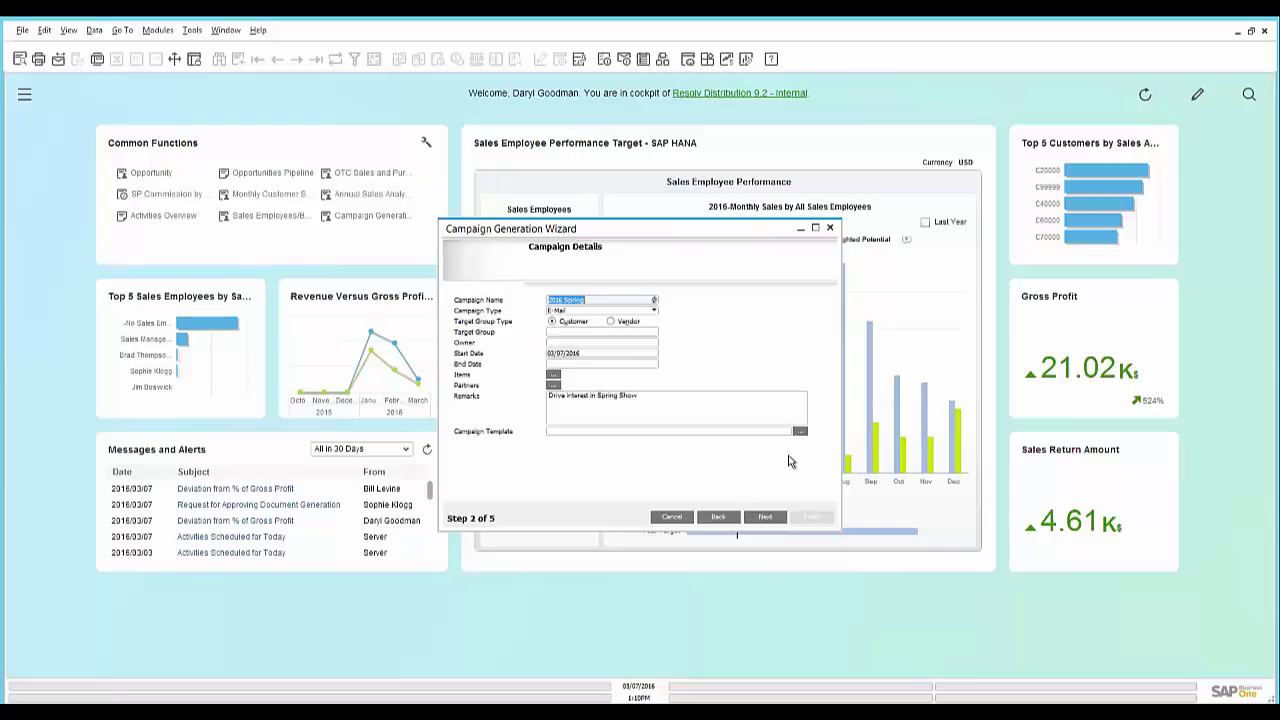
click(653, 311)
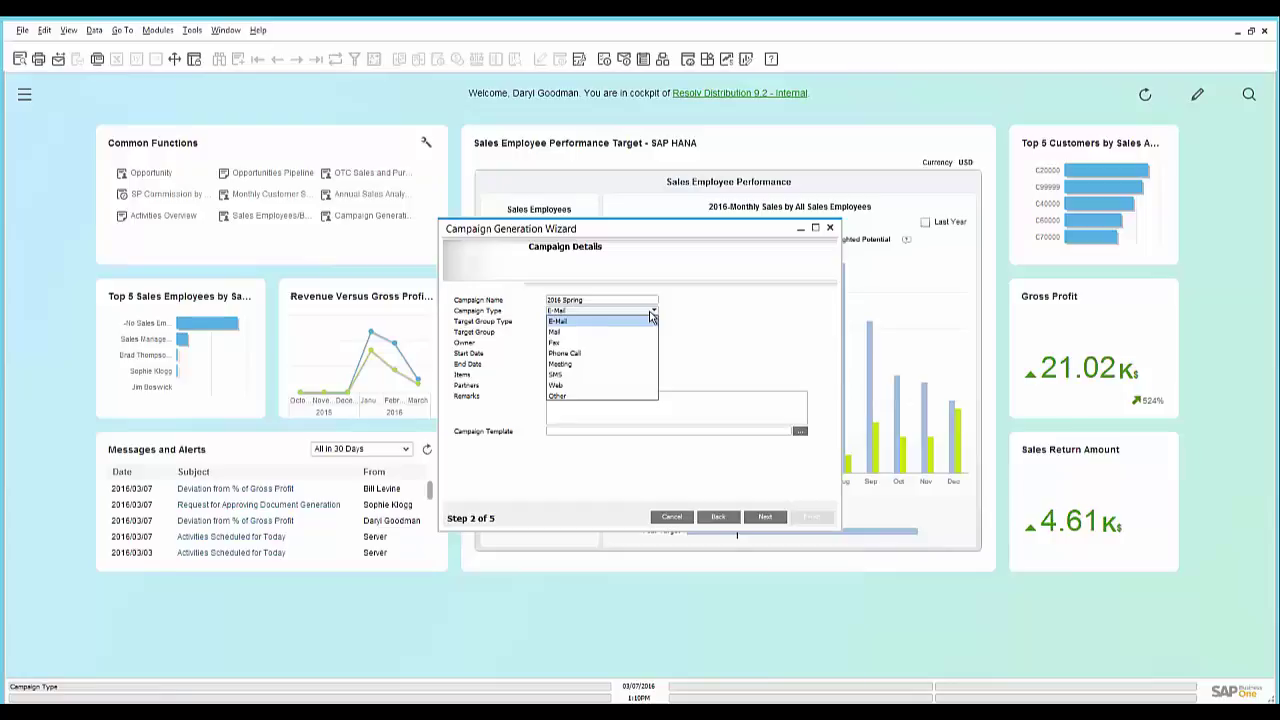
click(590, 354)
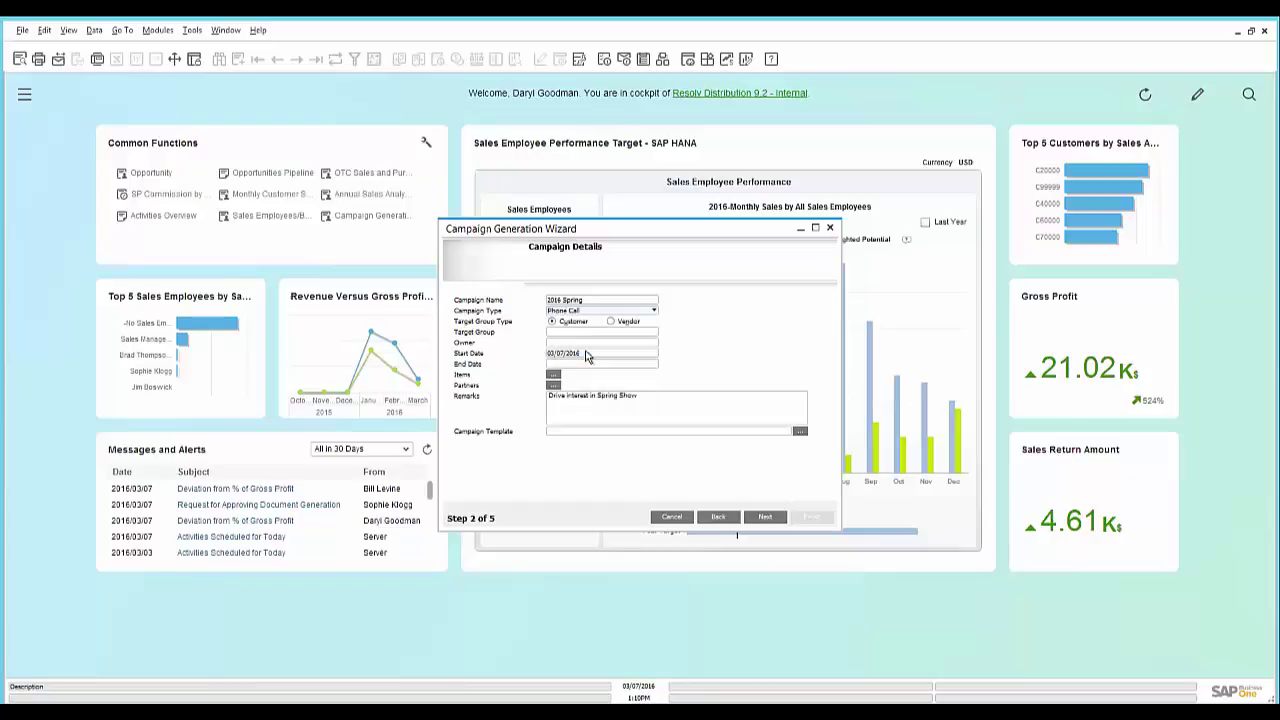
- Set the campaign's target group to Distributors (Dist) and assign the sixth employee in the list as its owner
click(654, 333)
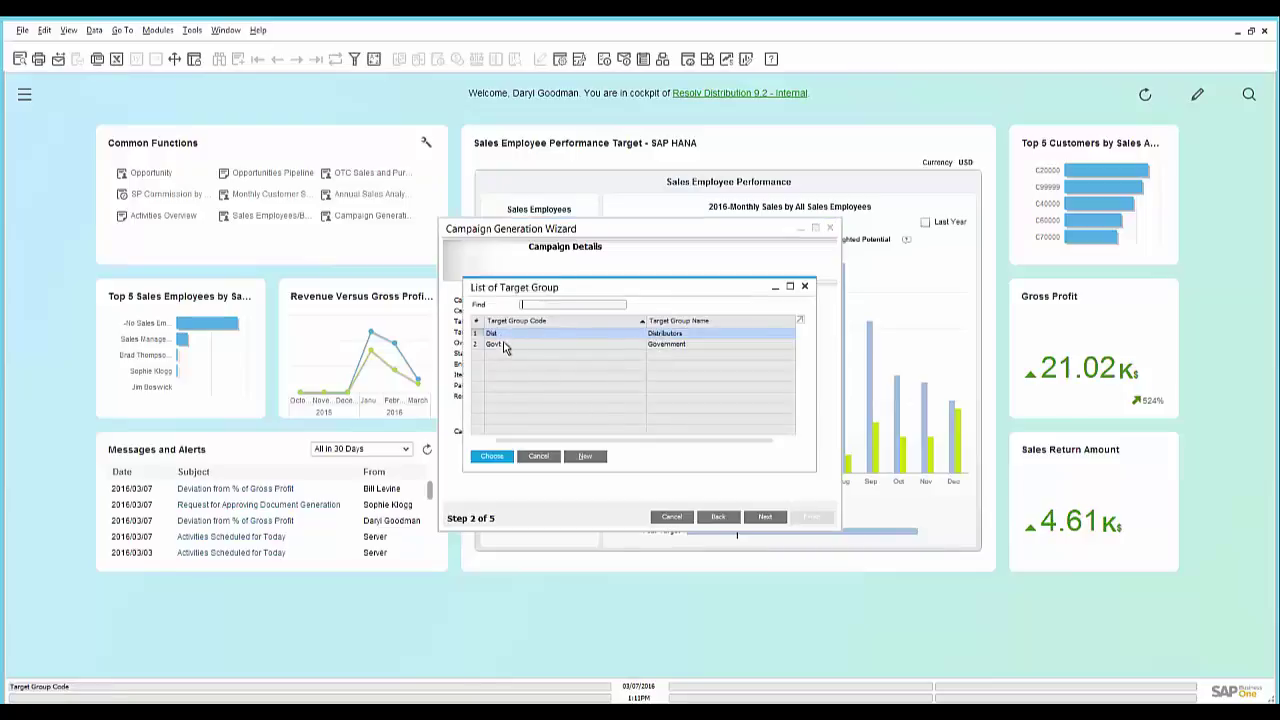
click(491, 456)
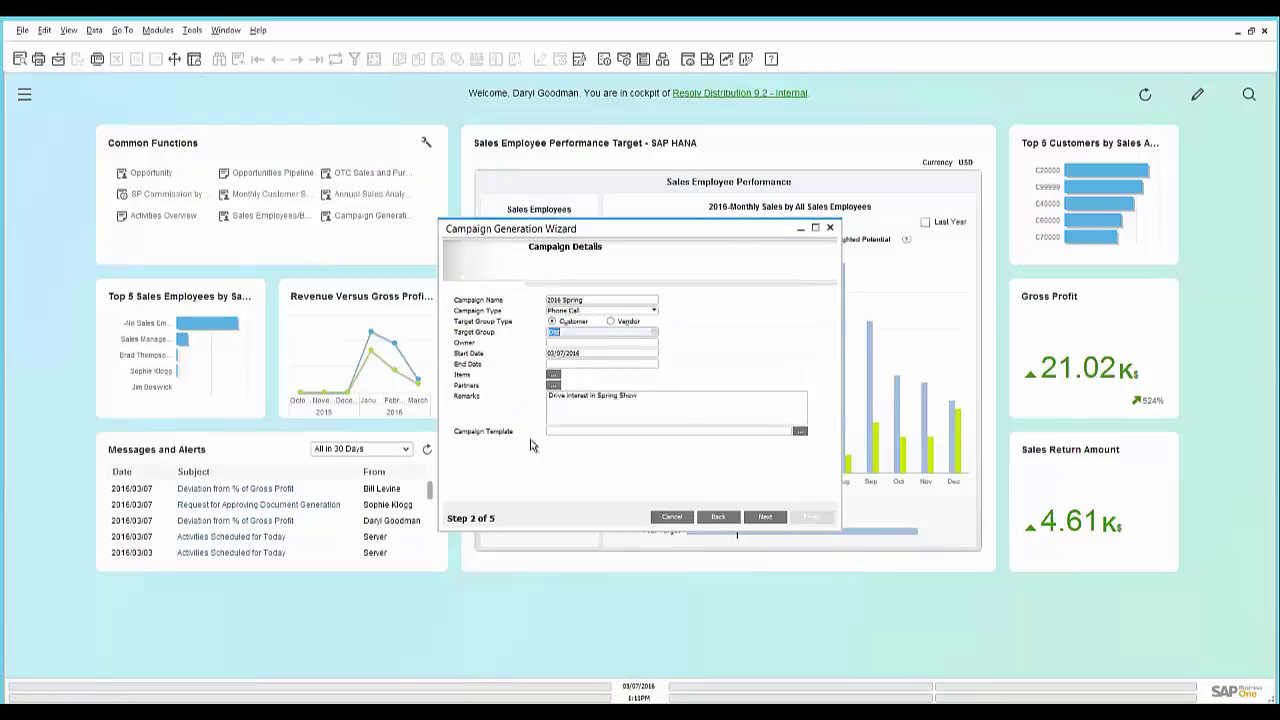
click(654, 345)
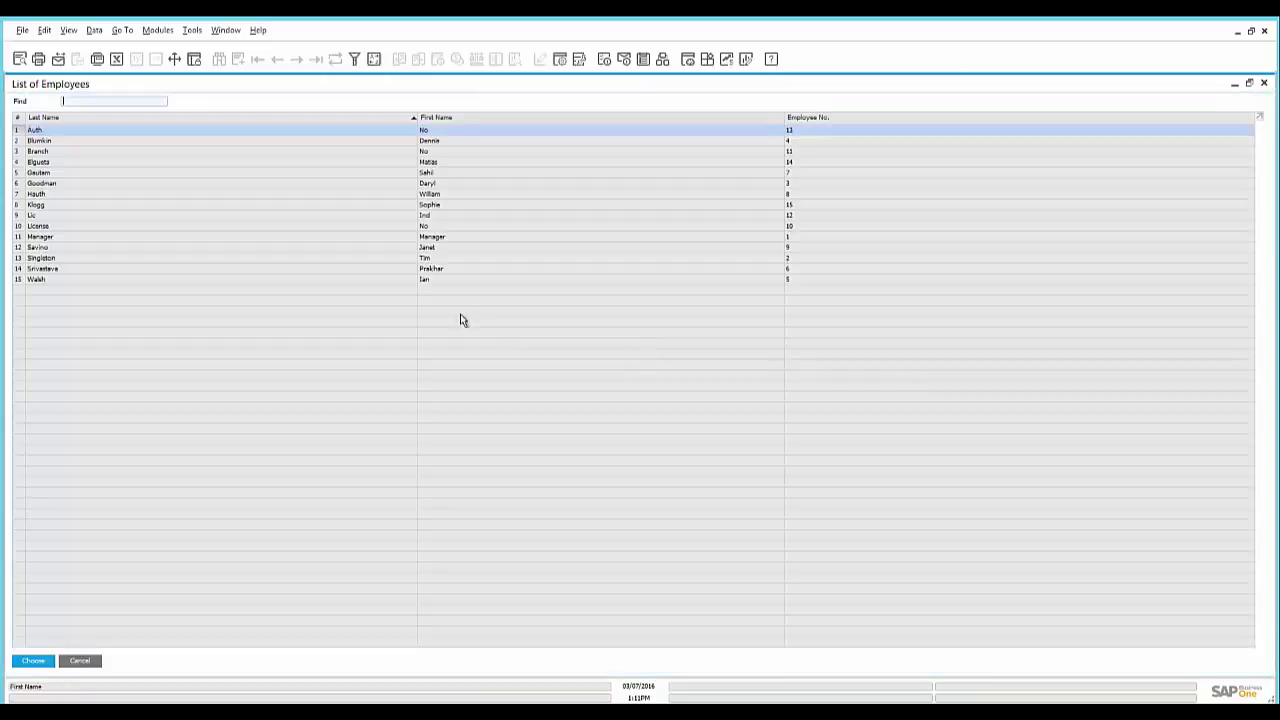
double_click(441, 184)
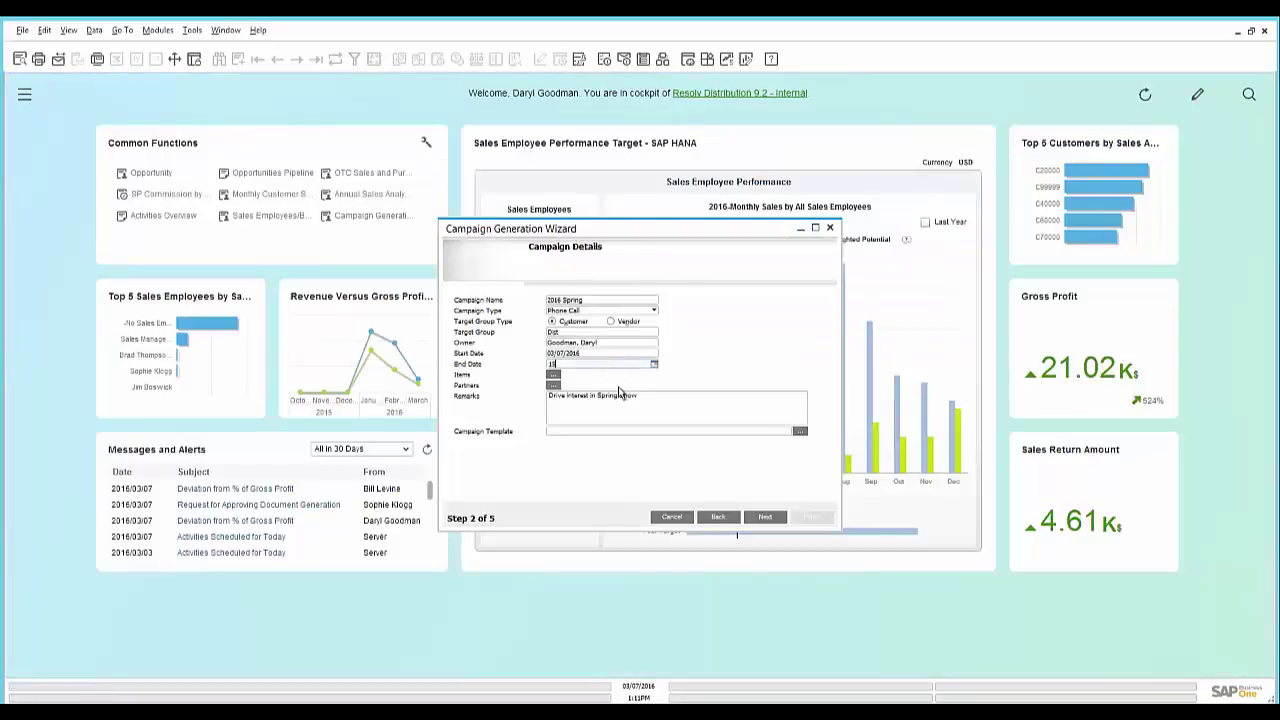
- Set the campaign's end date to 03/15/2016 and add SAP as a partner with the Sponsor relationship
text(15)
click(619, 393)
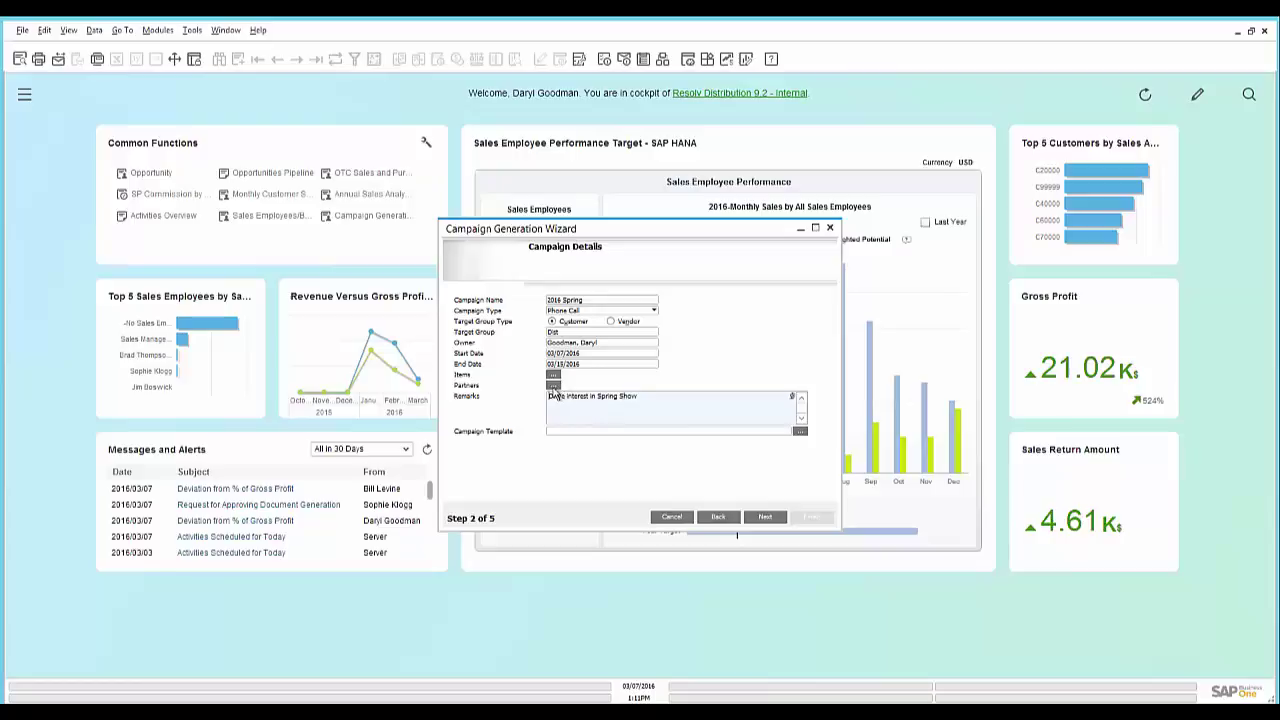
click(553, 386)
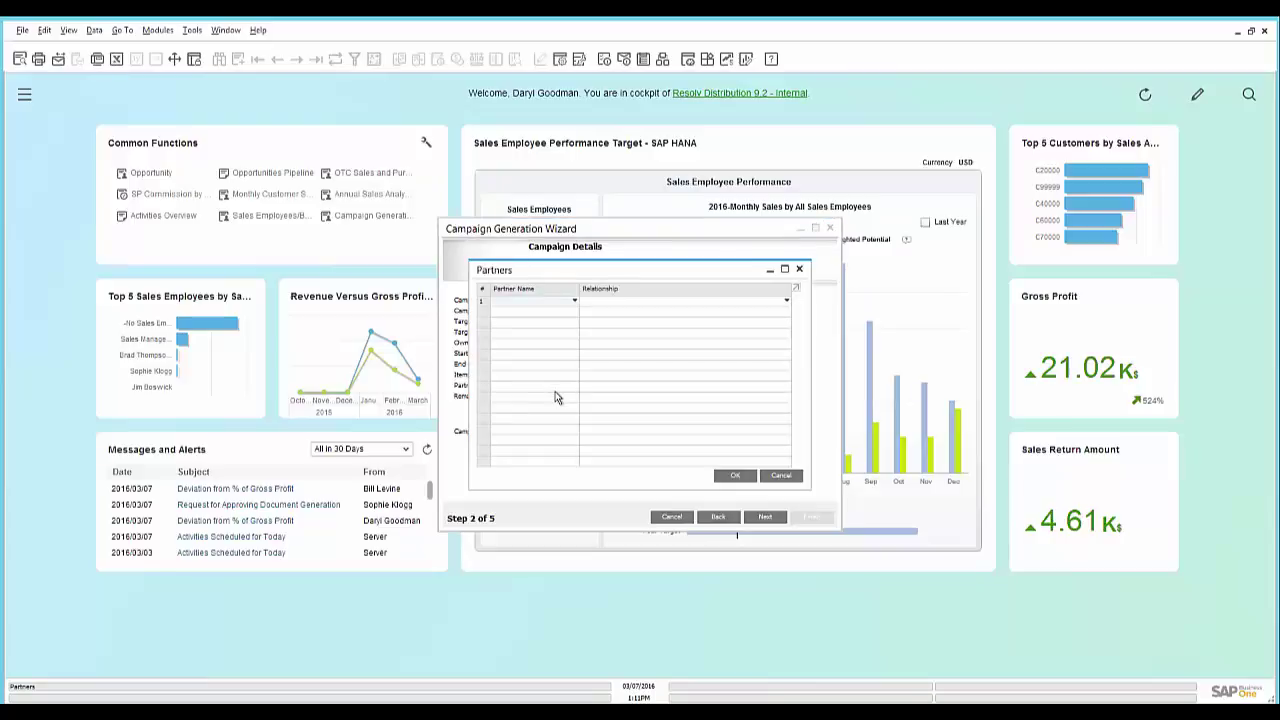
click(575, 302)
click(503, 333)
click(737, 476)
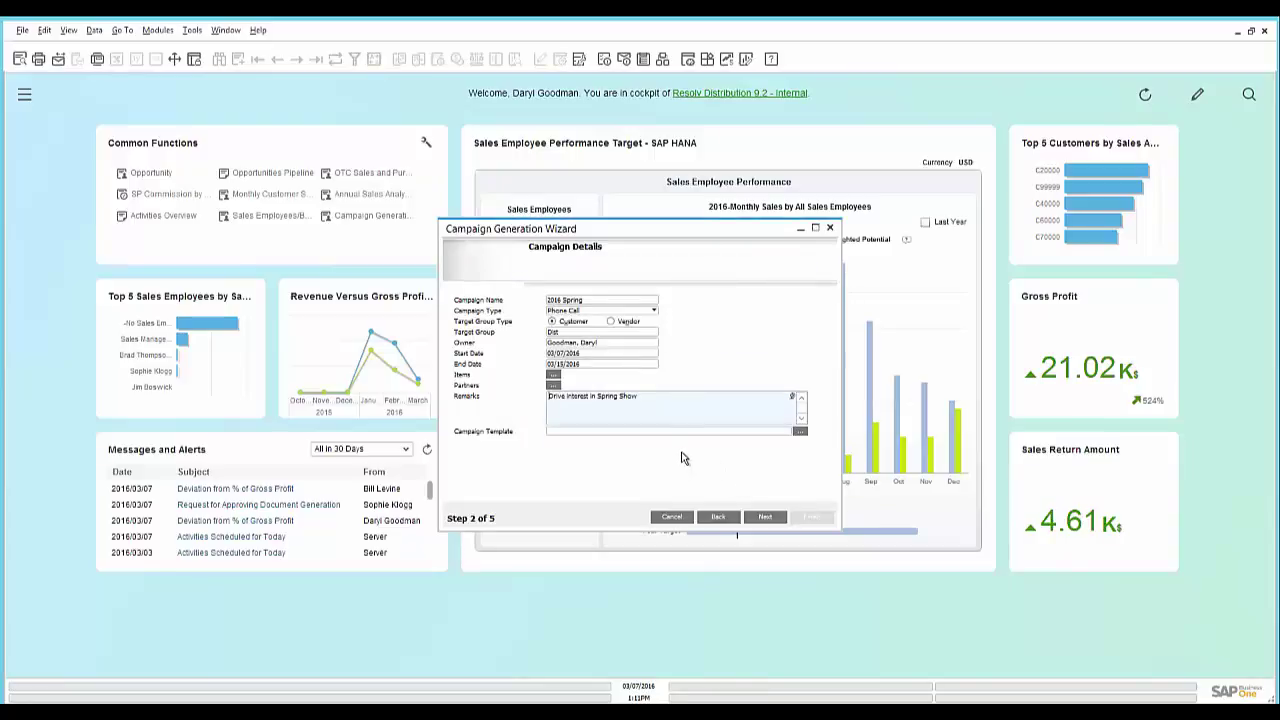
- Proceed to the campaign's target business partners and add those in the Distributors customer group
key(Return)
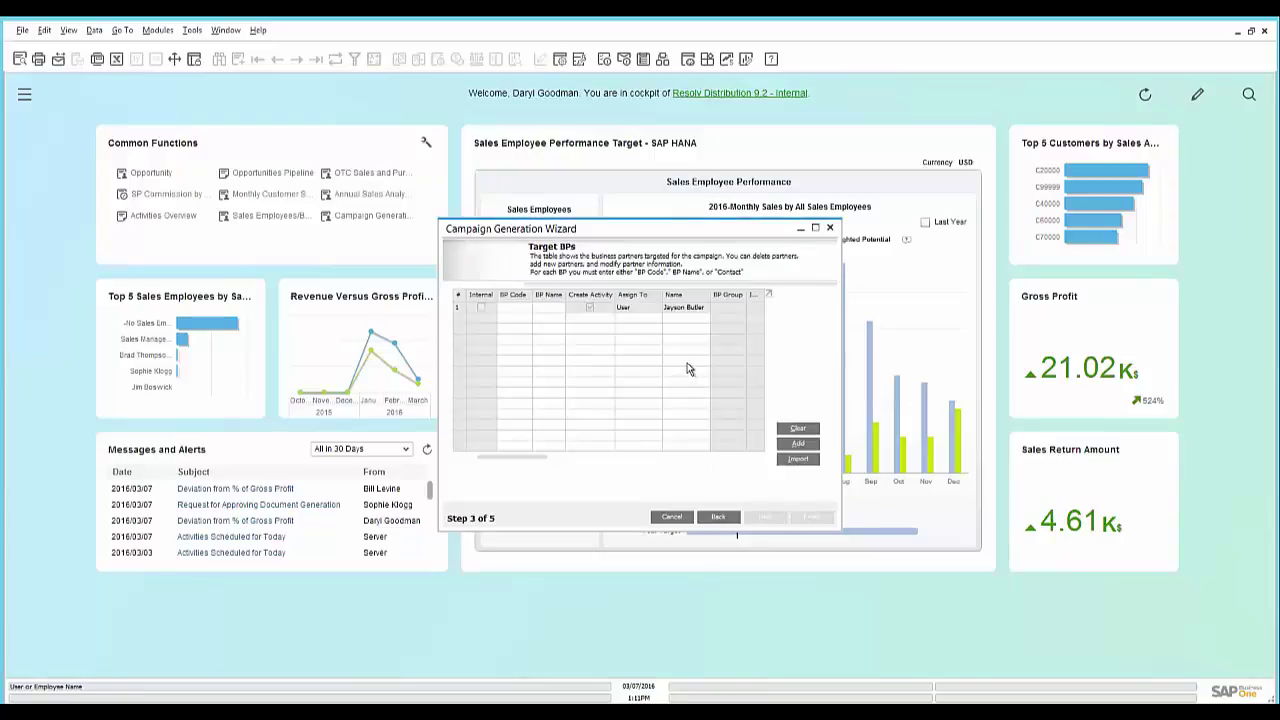
click(798, 444)
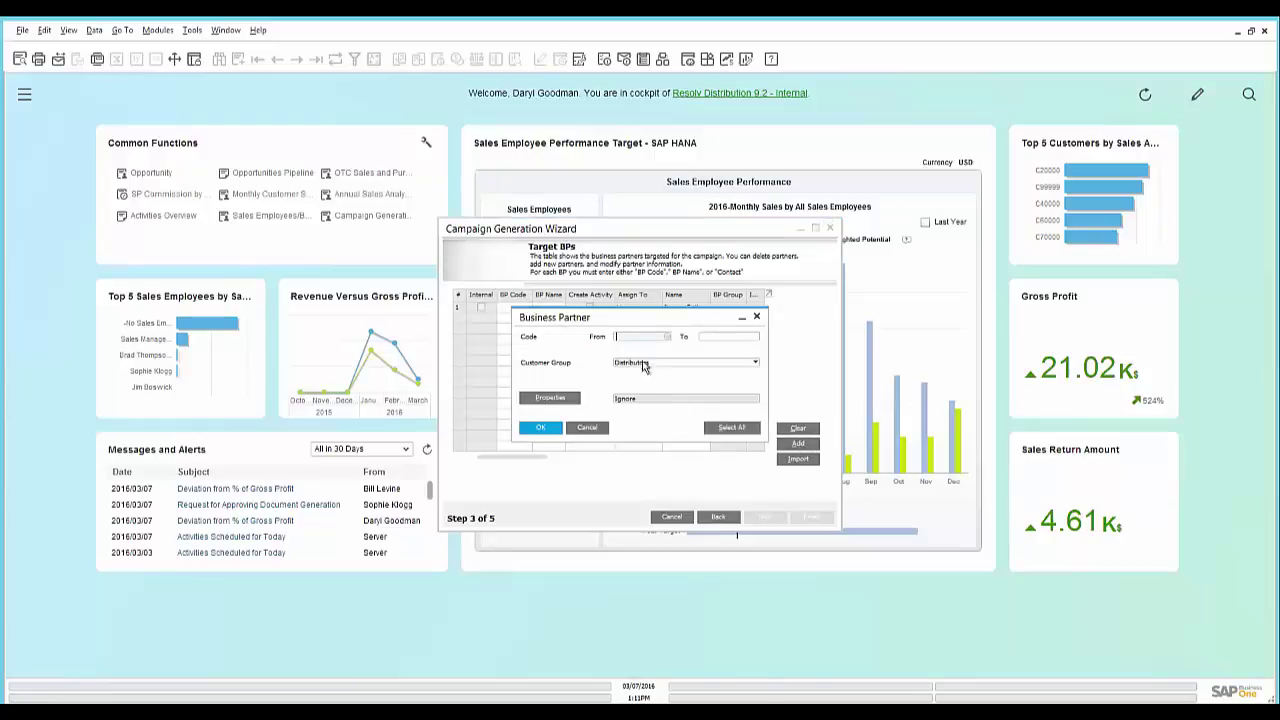
click(536, 430)
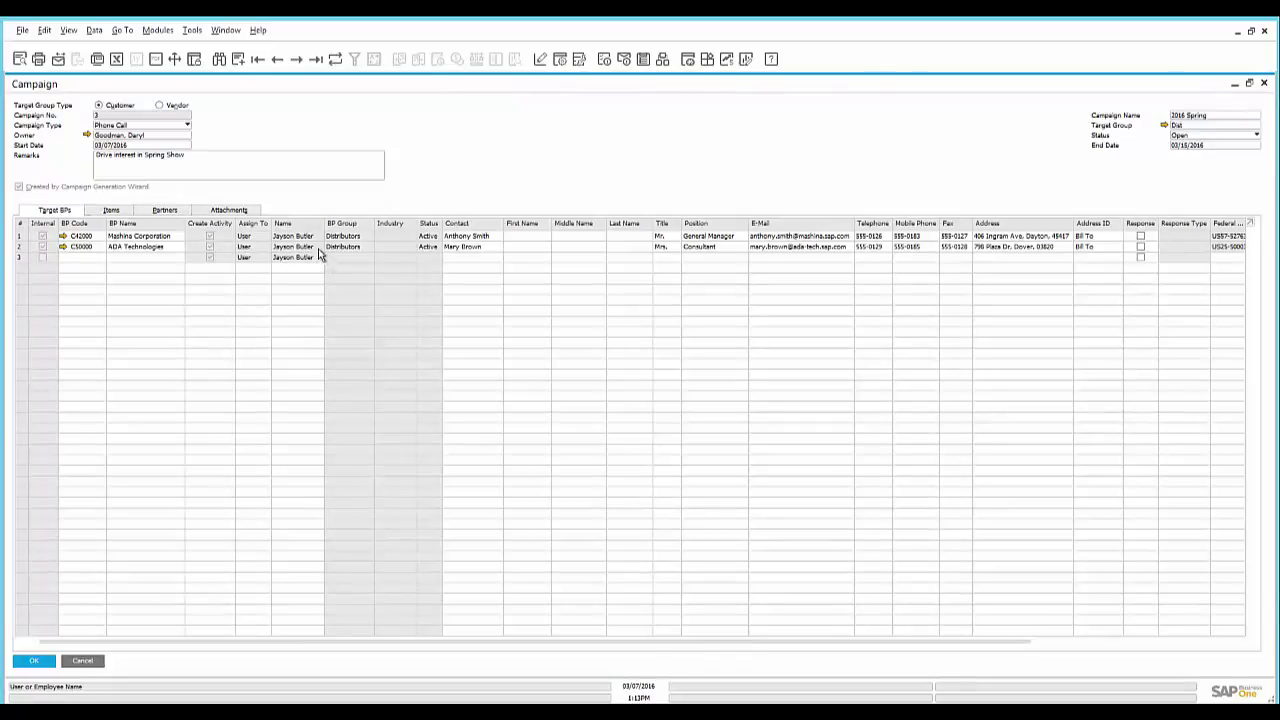
- From the campaign's related activities, record "He will send multiple people" as the content of Mashina Corporation's activity and save it
right_click(390, 197)
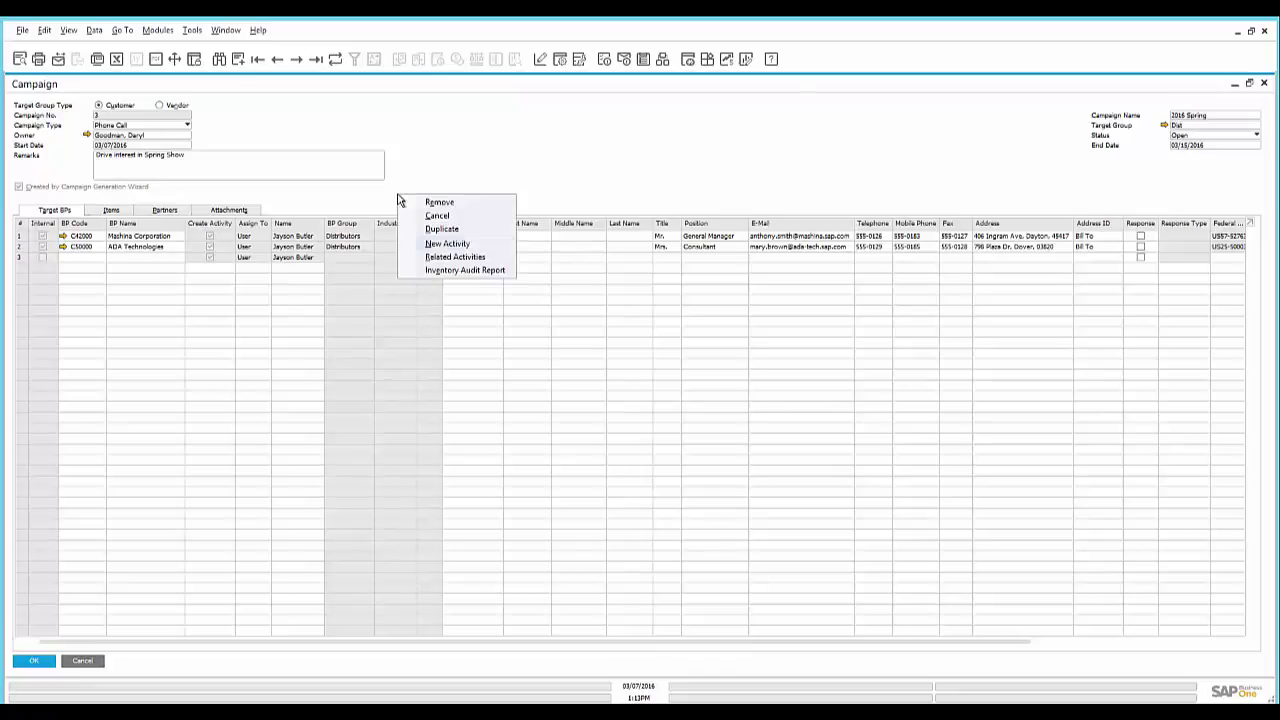
click(442, 262)
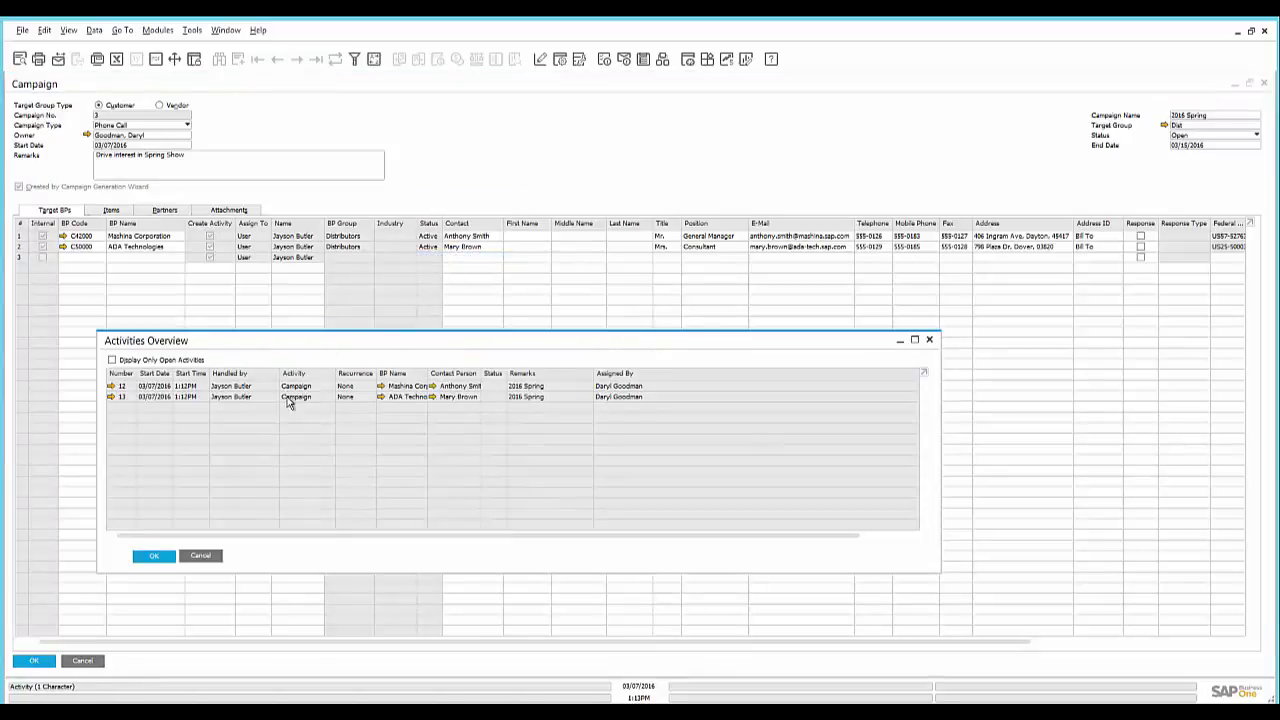
click(111, 389)
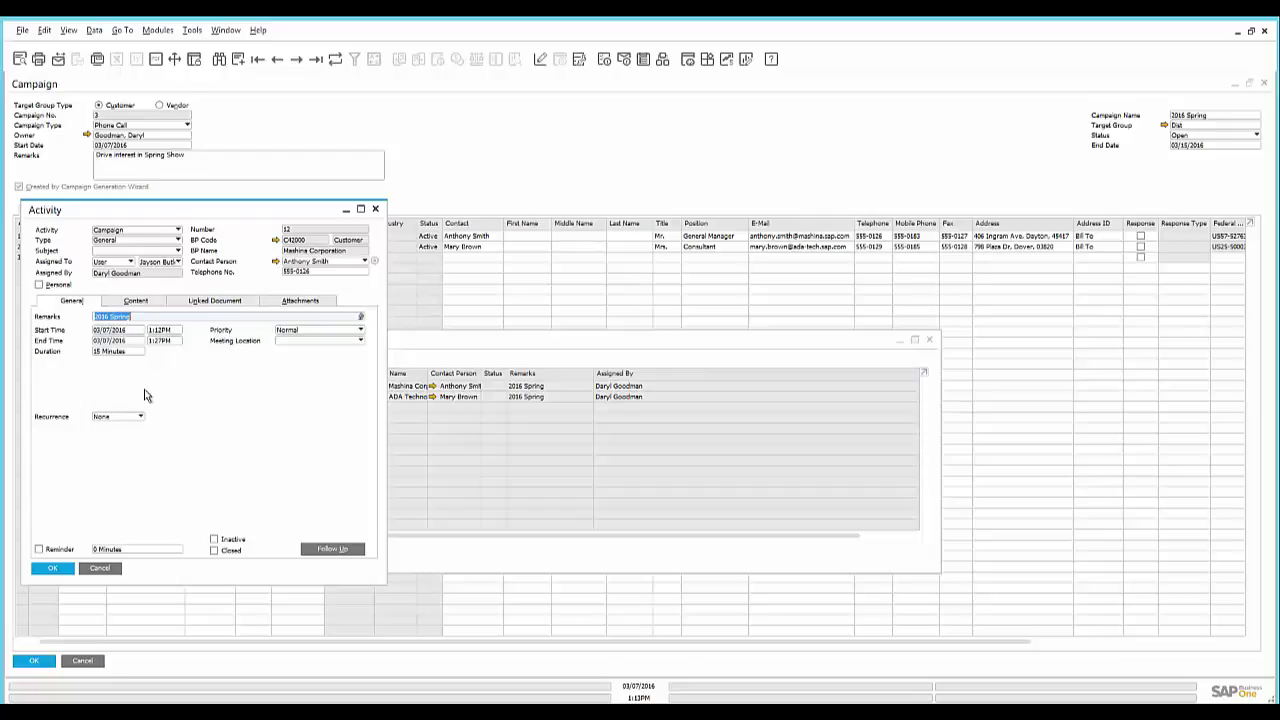
click(138, 301)
text(H)
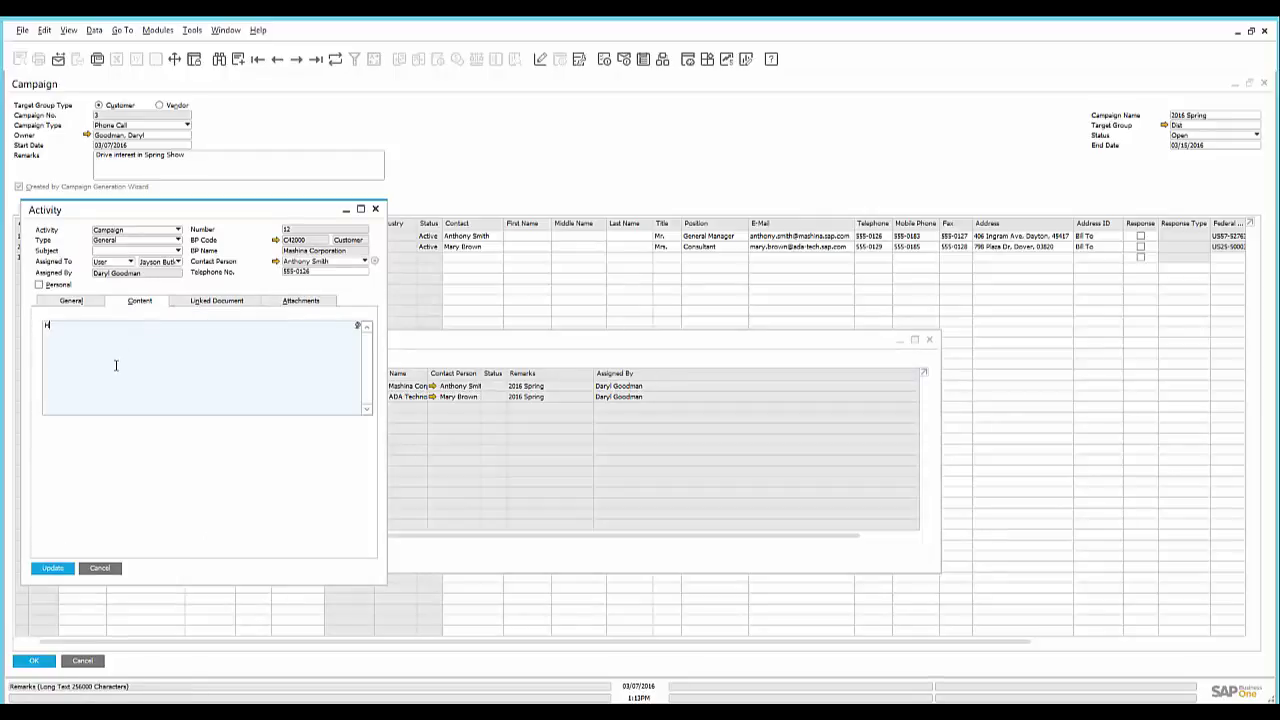
text(e will send multiple people)
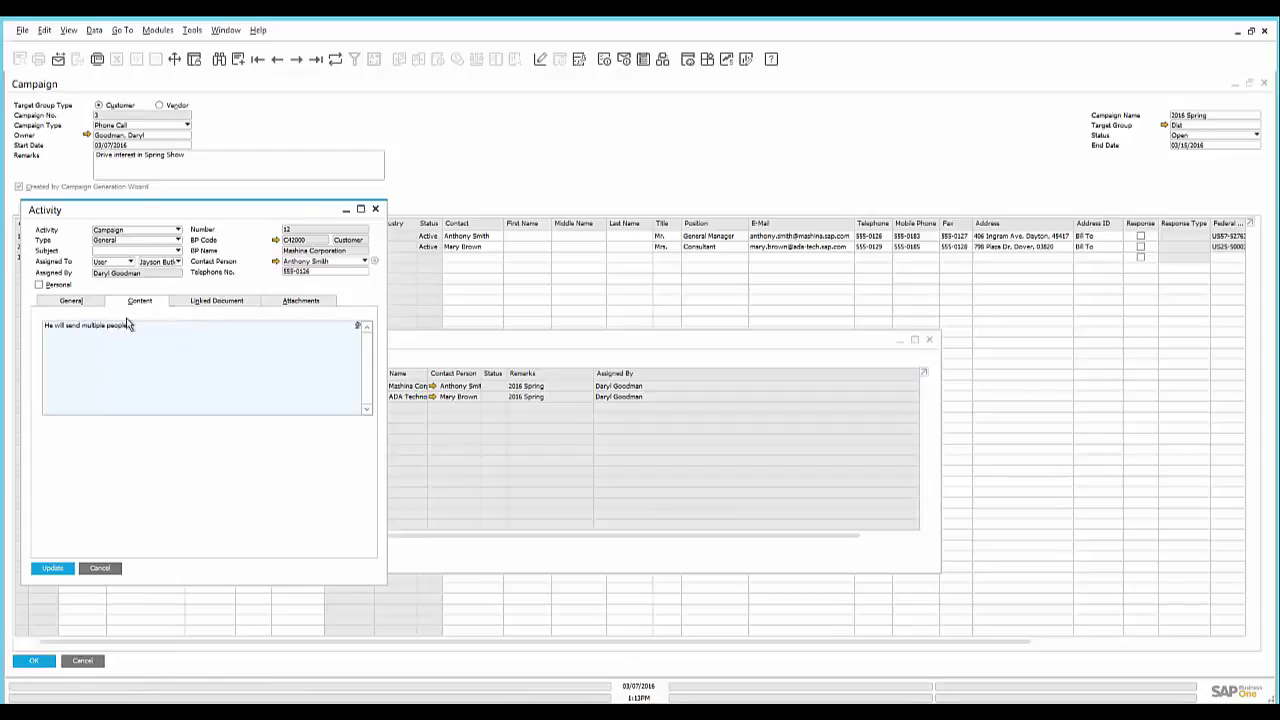
click(78, 302)
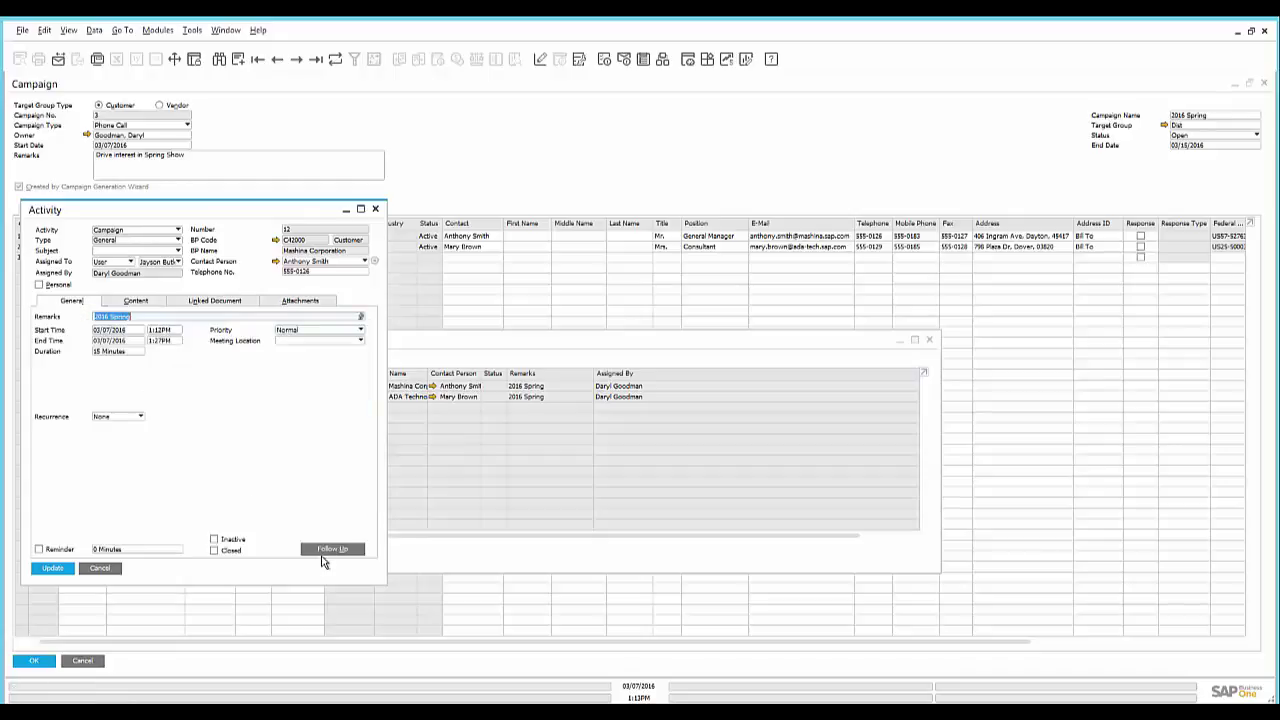
click(52, 568)
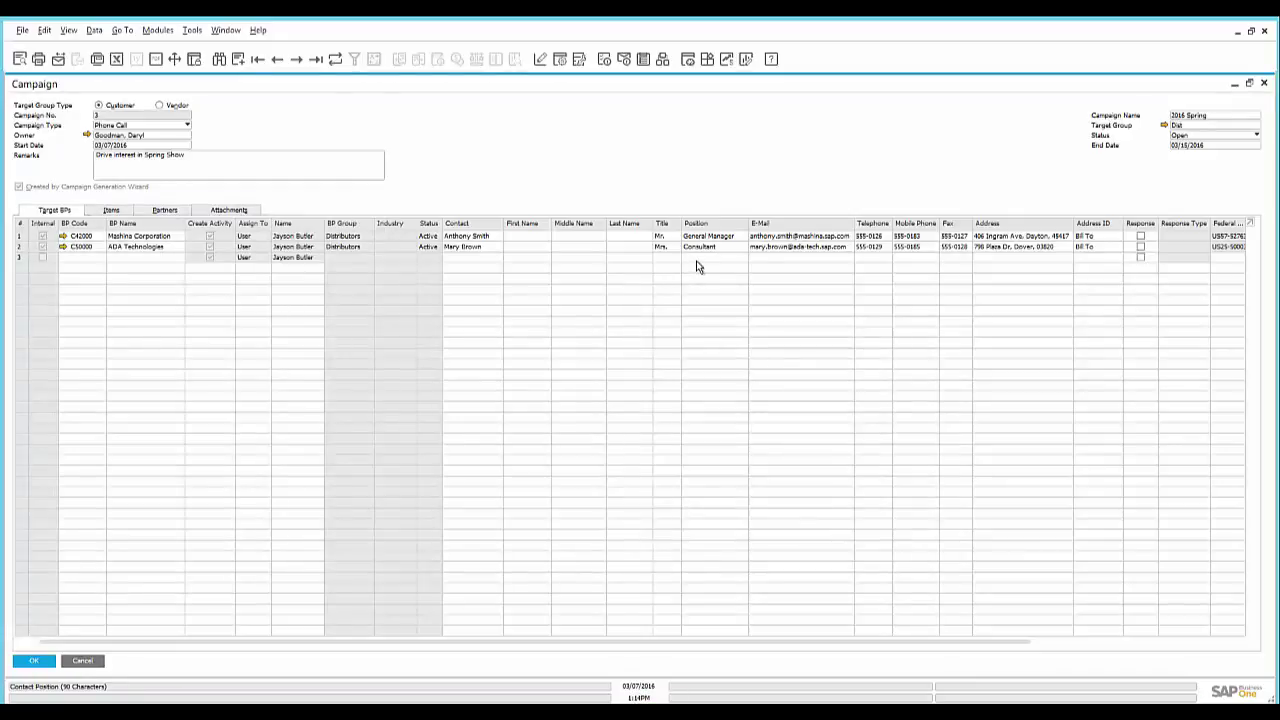
- Mark Mashina Corporation as having responded to the campaign, set its response type to Interested, and save
click(1141, 237)
click(1195, 237)
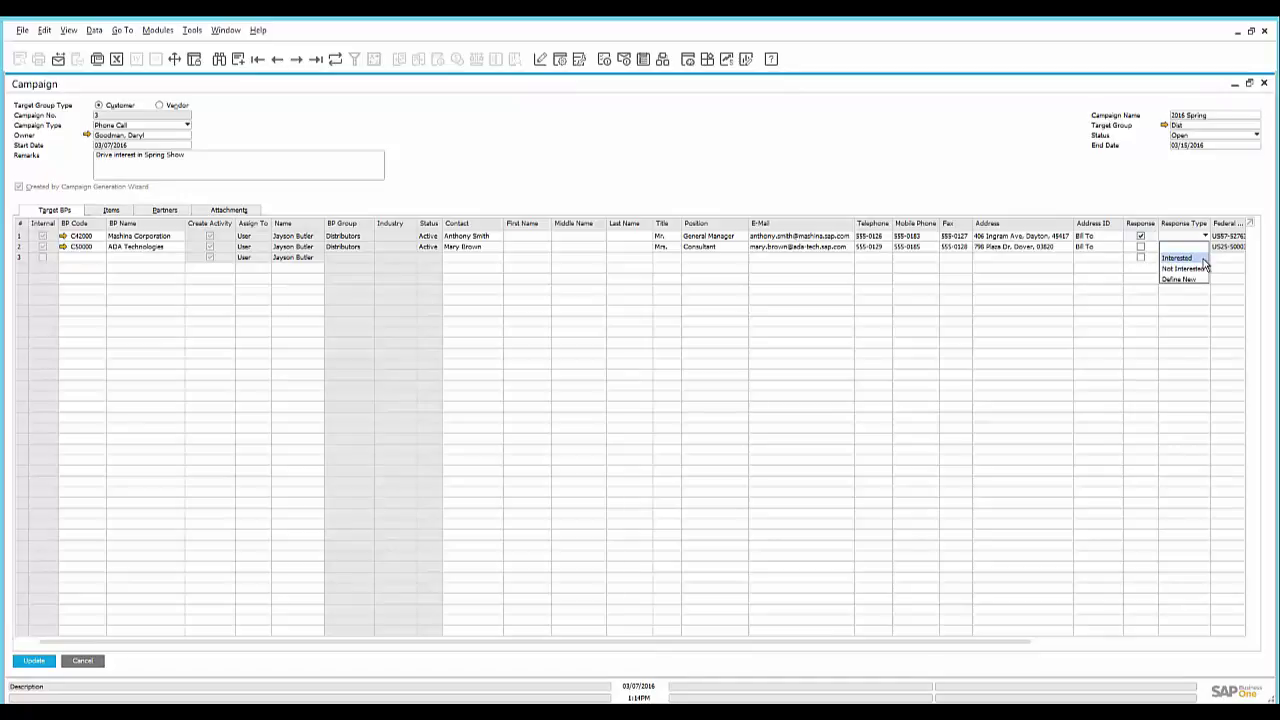
click(1203, 259)
key(Return)
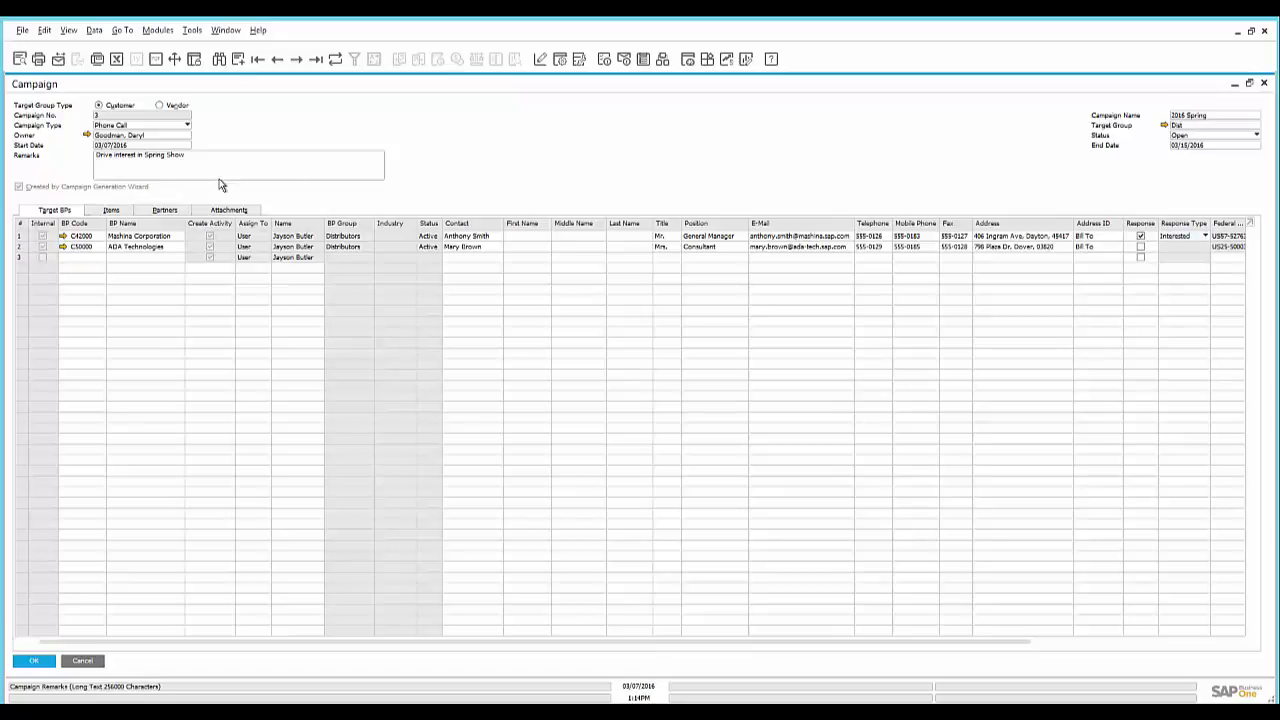
- Check the campaign's partners and attach the PO Data PDF file to the campaign
click(164, 211)
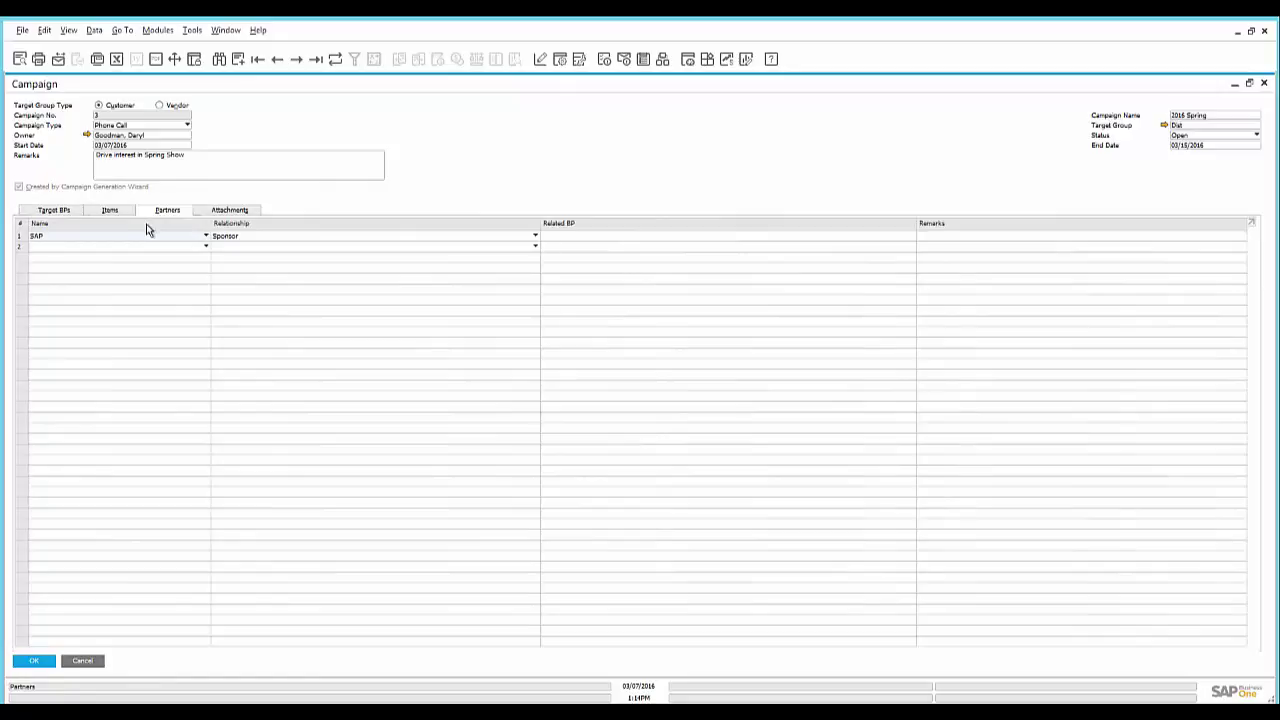
click(236, 211)
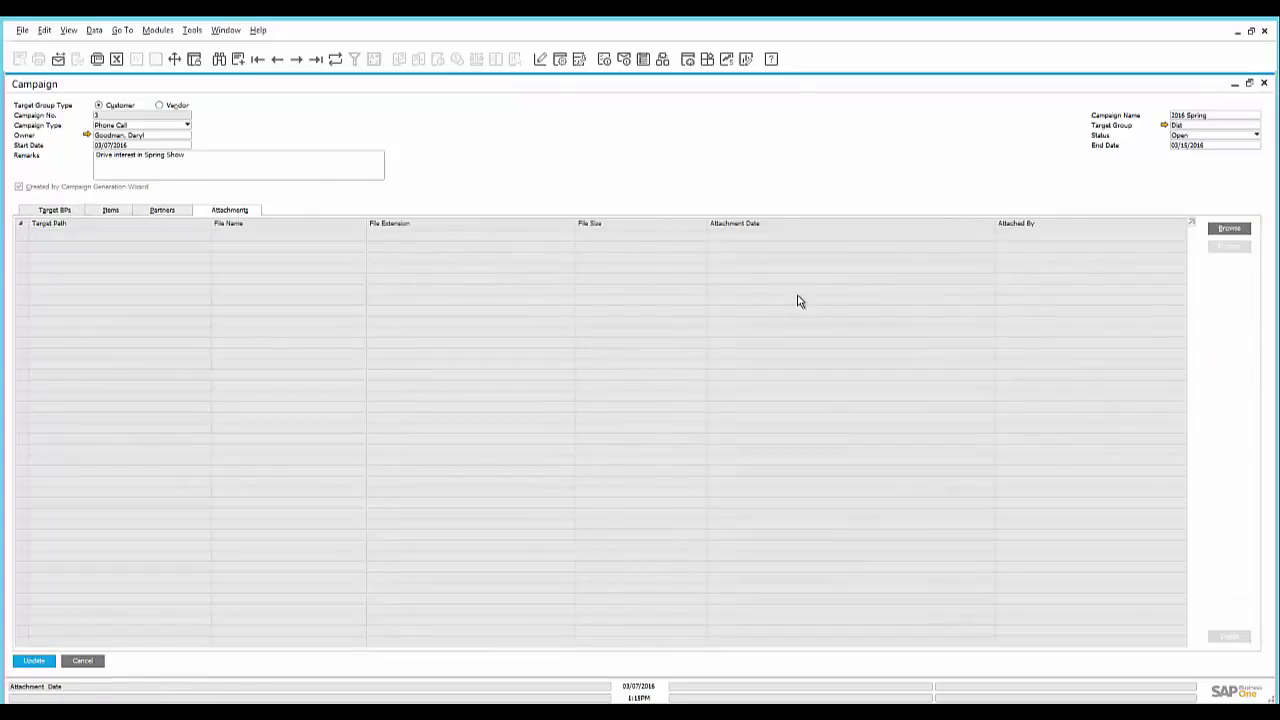
click(1245, 229)
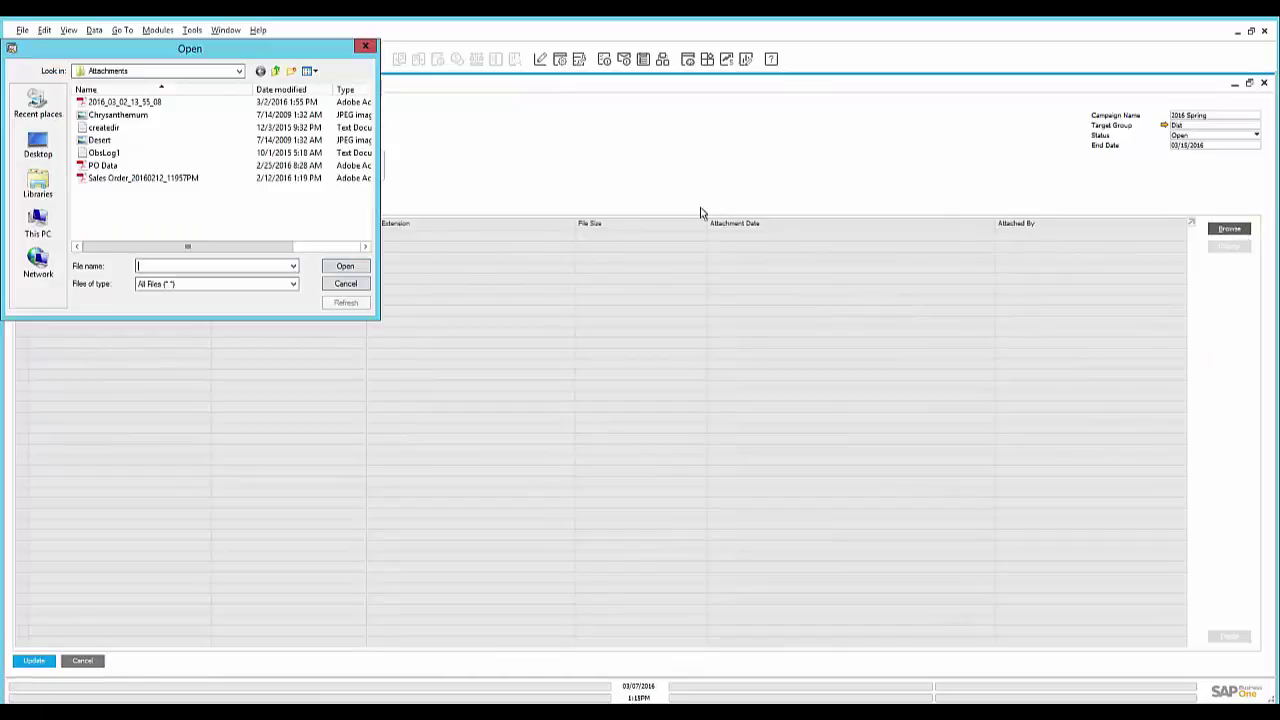
double_click(105, 166)
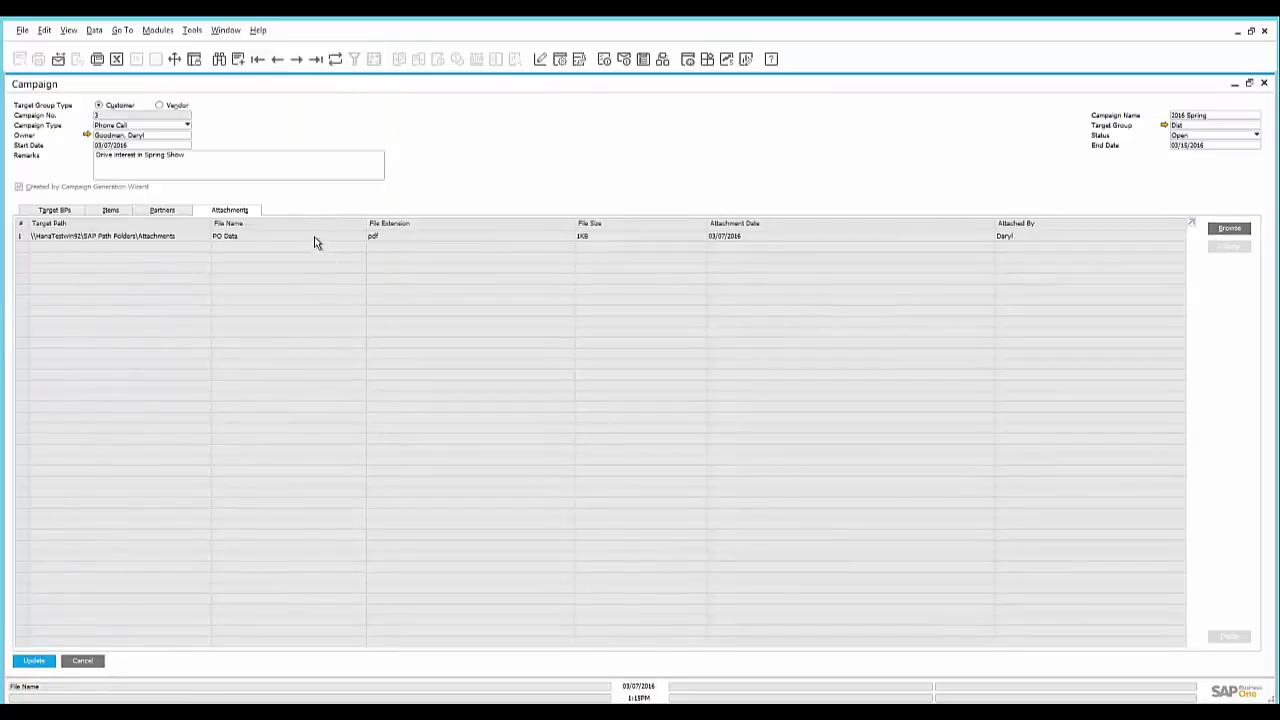
- Open the attached PO Data PDF to check it, close it, and save the campaign
double_click(250, 240)
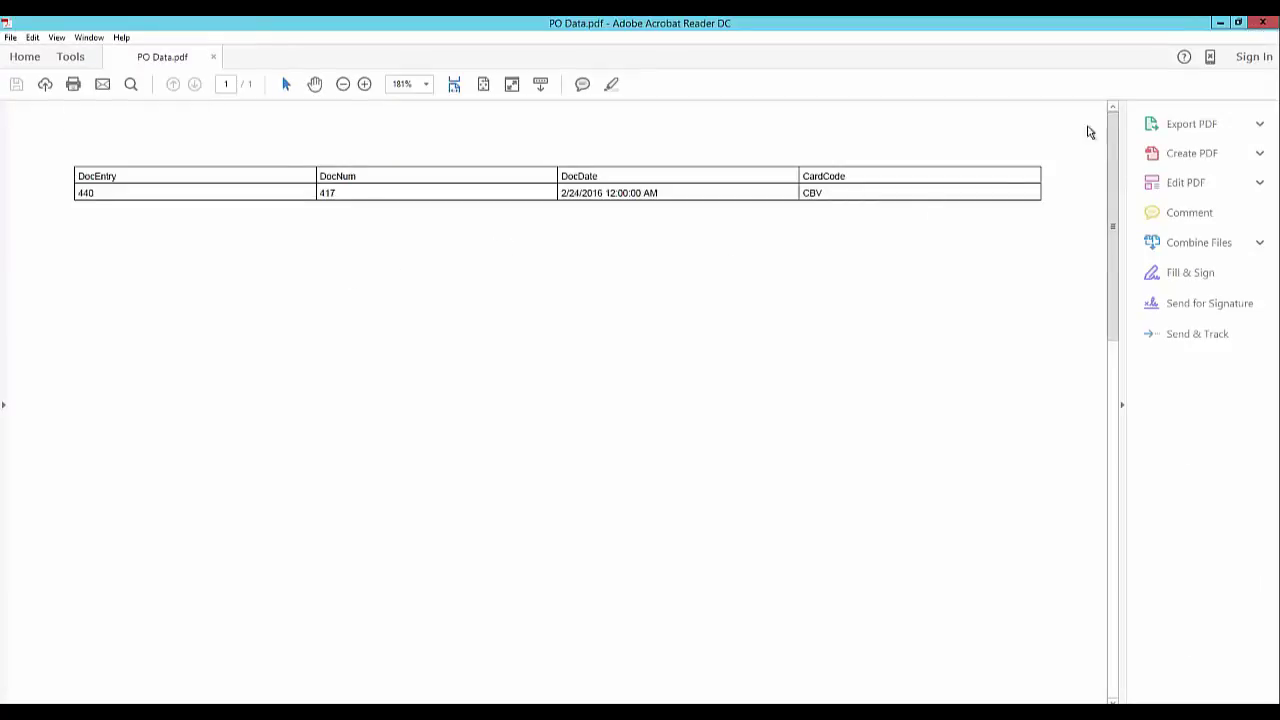
click(1262, 22)
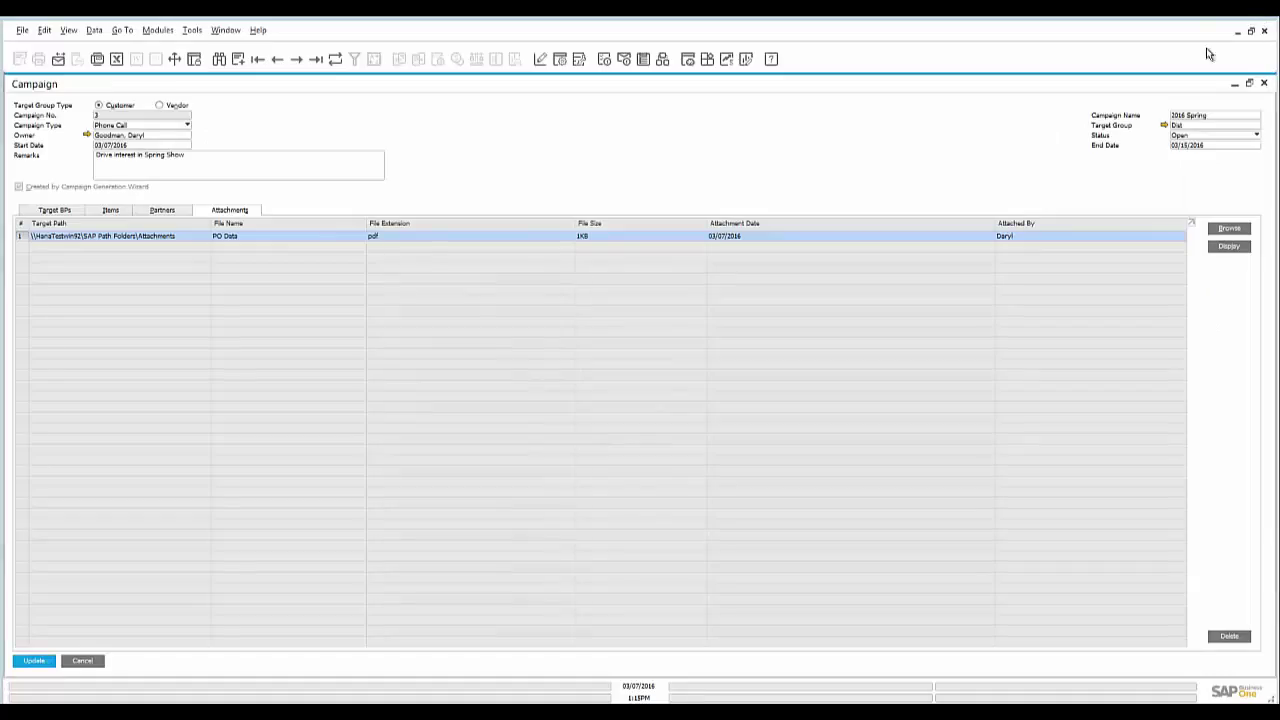
click(30, 661)
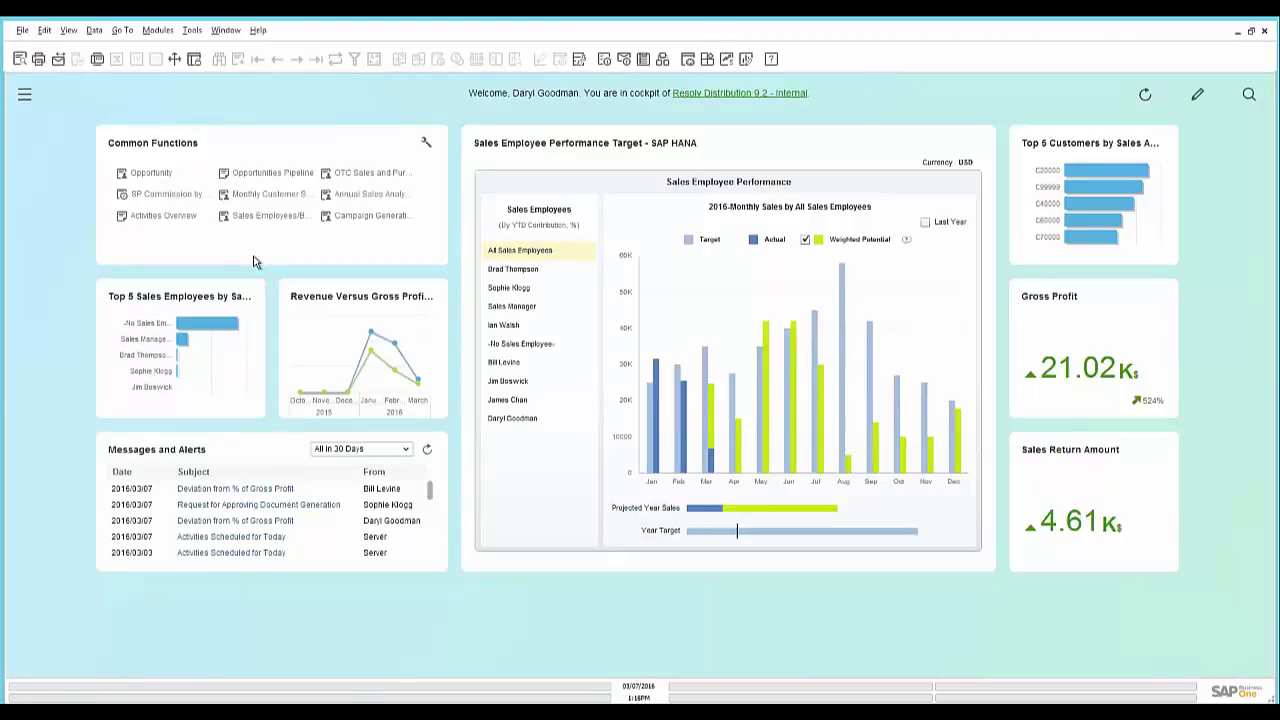
- Open the Activity Overview selection criteria and review the type and subject choices, keeping Sales Calls and Trade Show
click(163, 216)
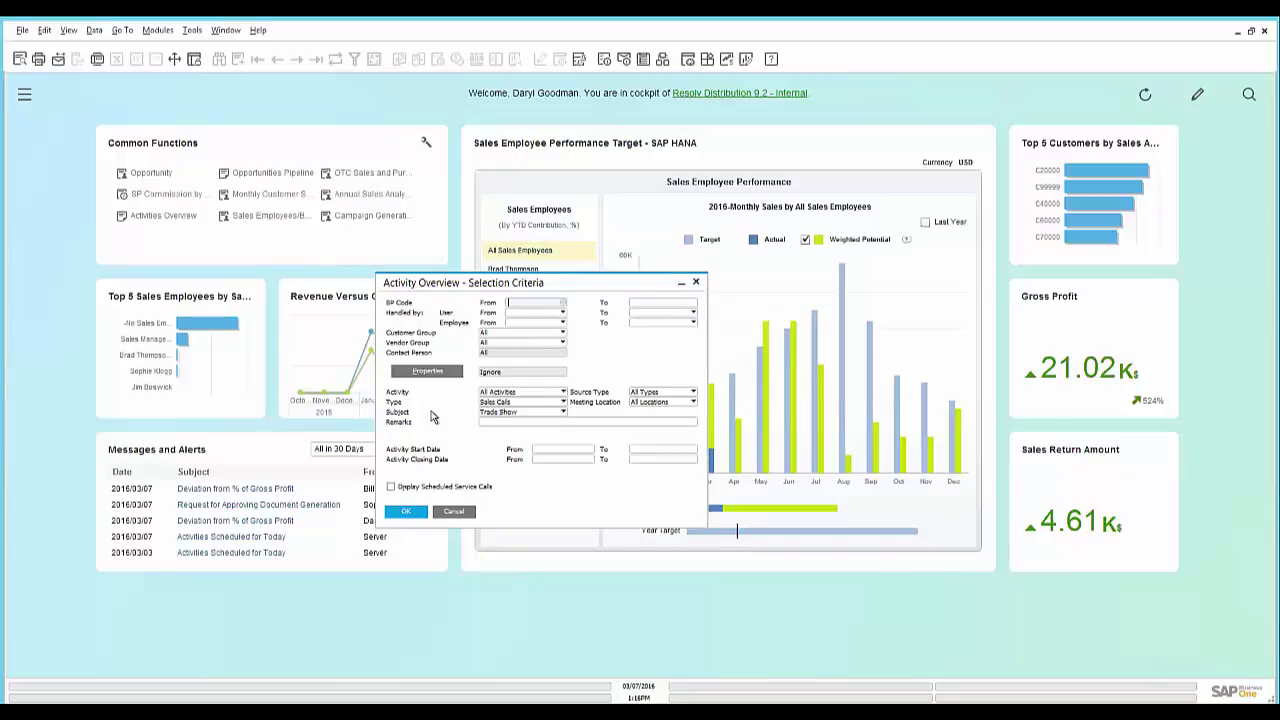
click(562, 402)
click(563, 404)
click(562, 414)
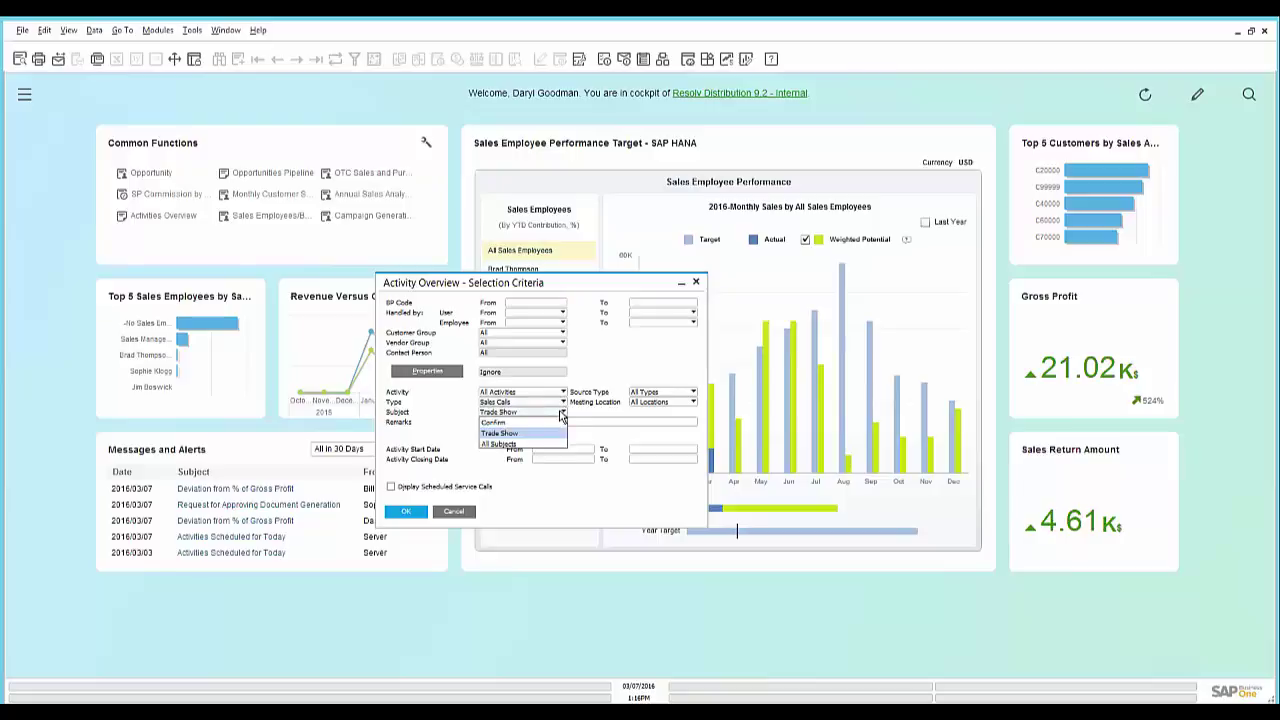
click(562, 414)
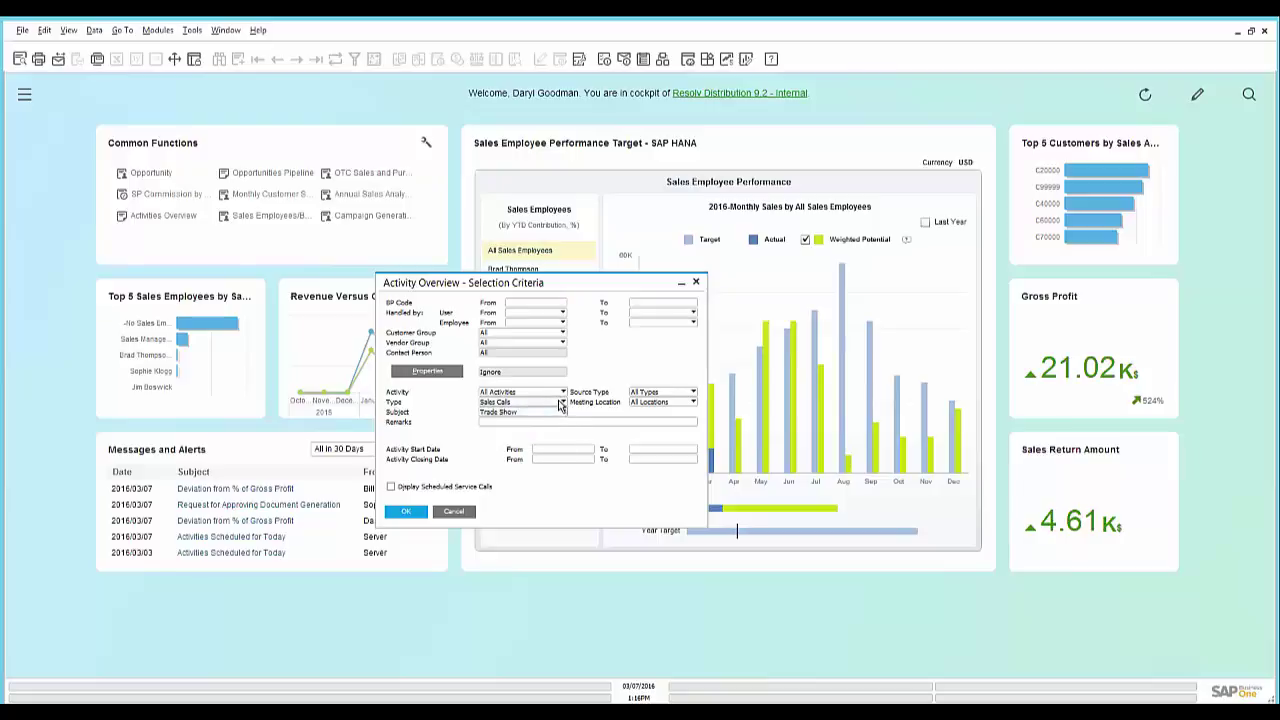
click(561, 403)
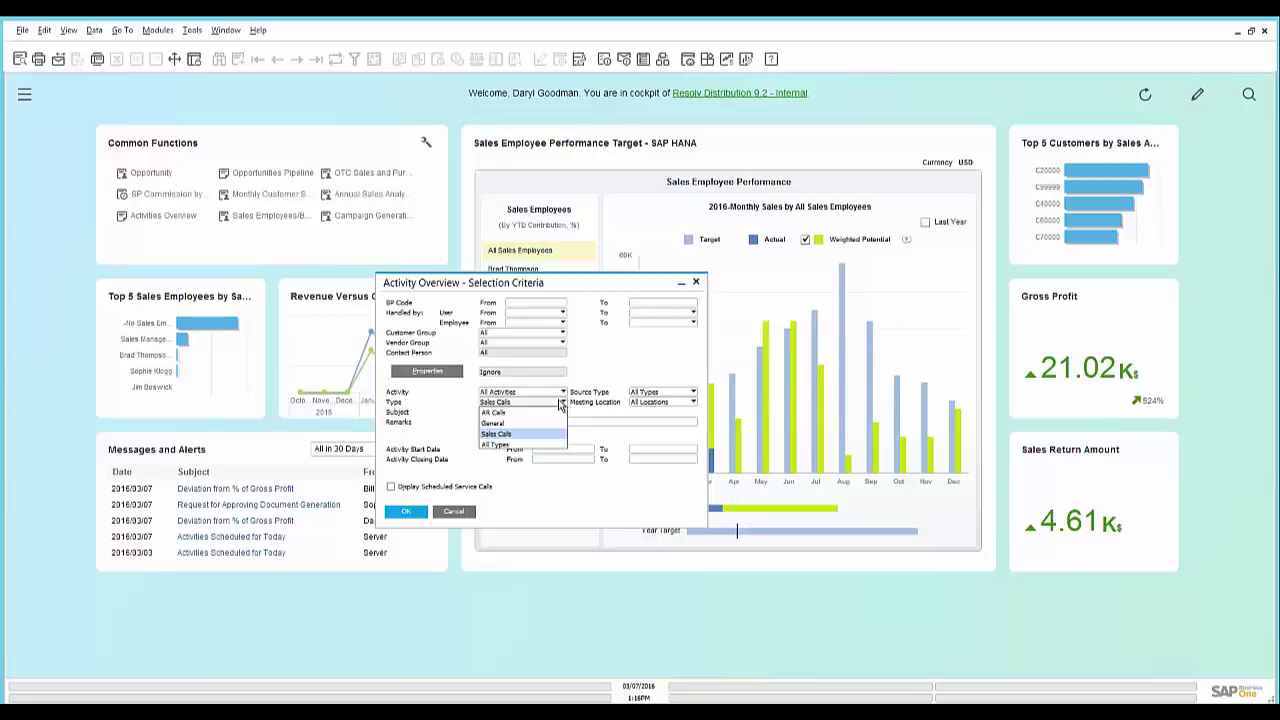
click(561, 404)
click(564, 414)
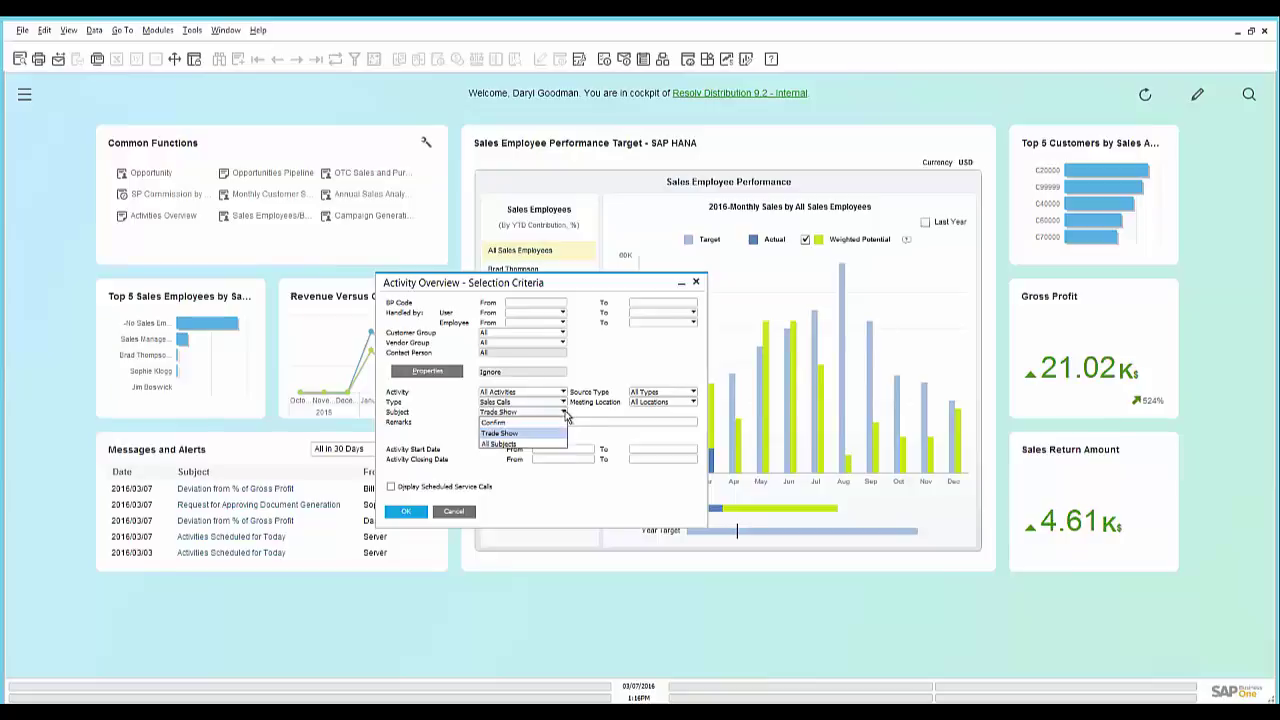
click(565, 415)
- List the activities matching the criteria, review who handles them, and close the overview
click(412, 512)
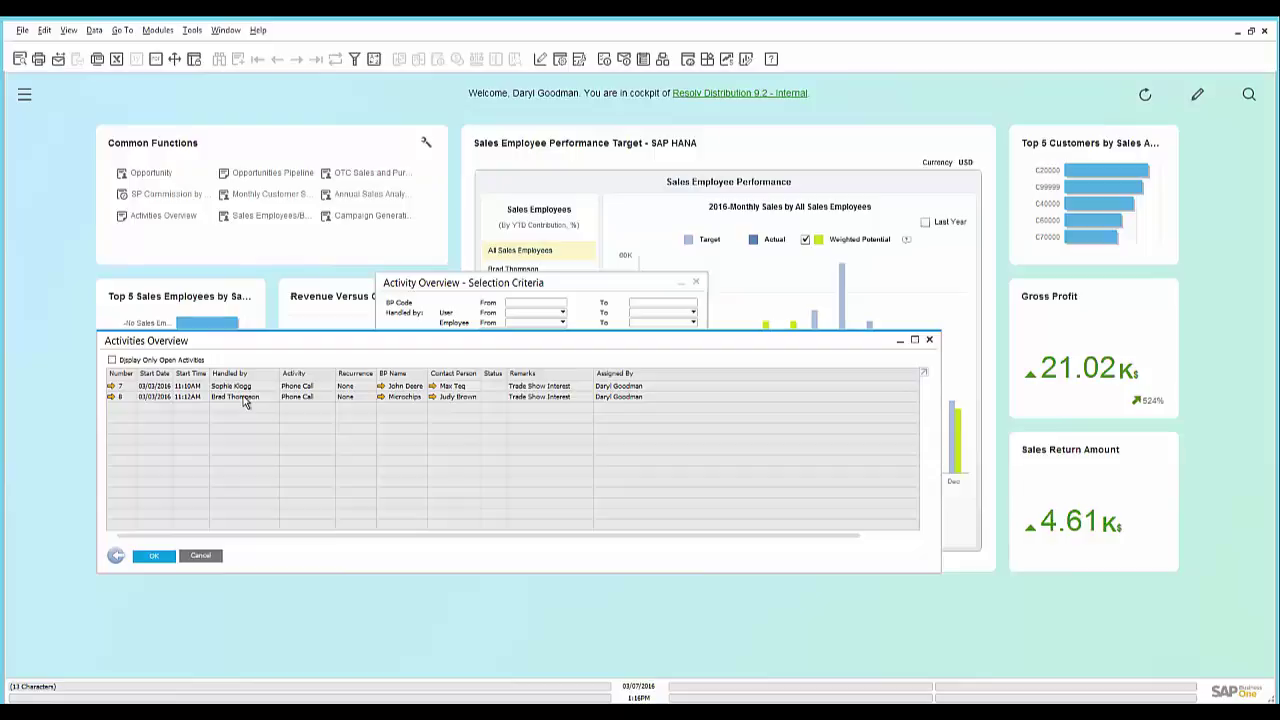
key(Escape)
key(Escape)
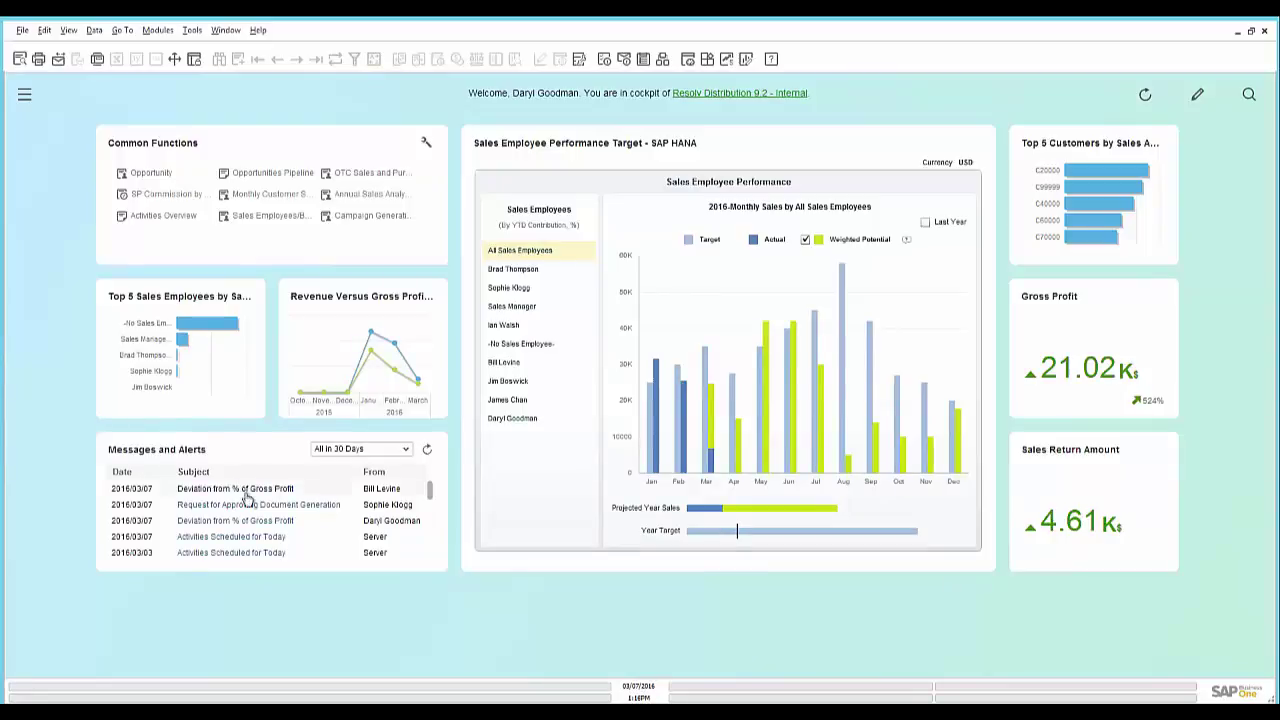
- Open the sales opportunity for Aquent Systems and examine its interest range options and the stage choices for the second stage row
click(151, 173)
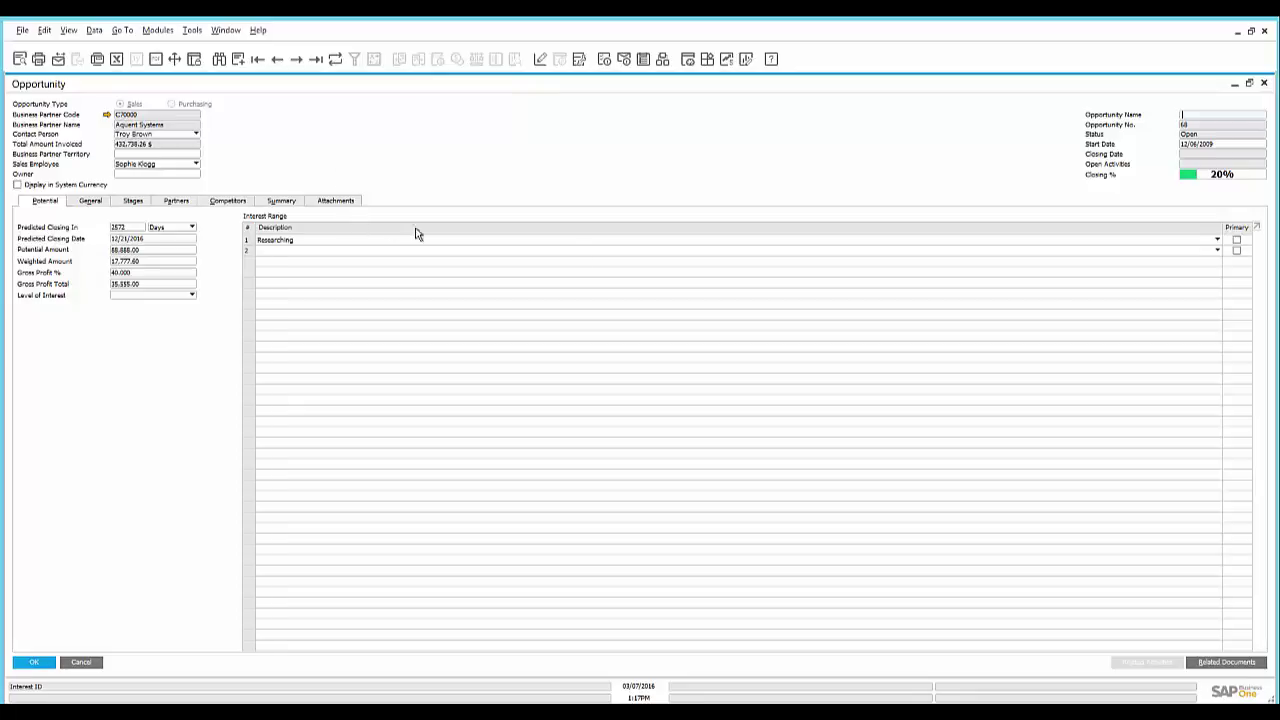
click(1219, 248)
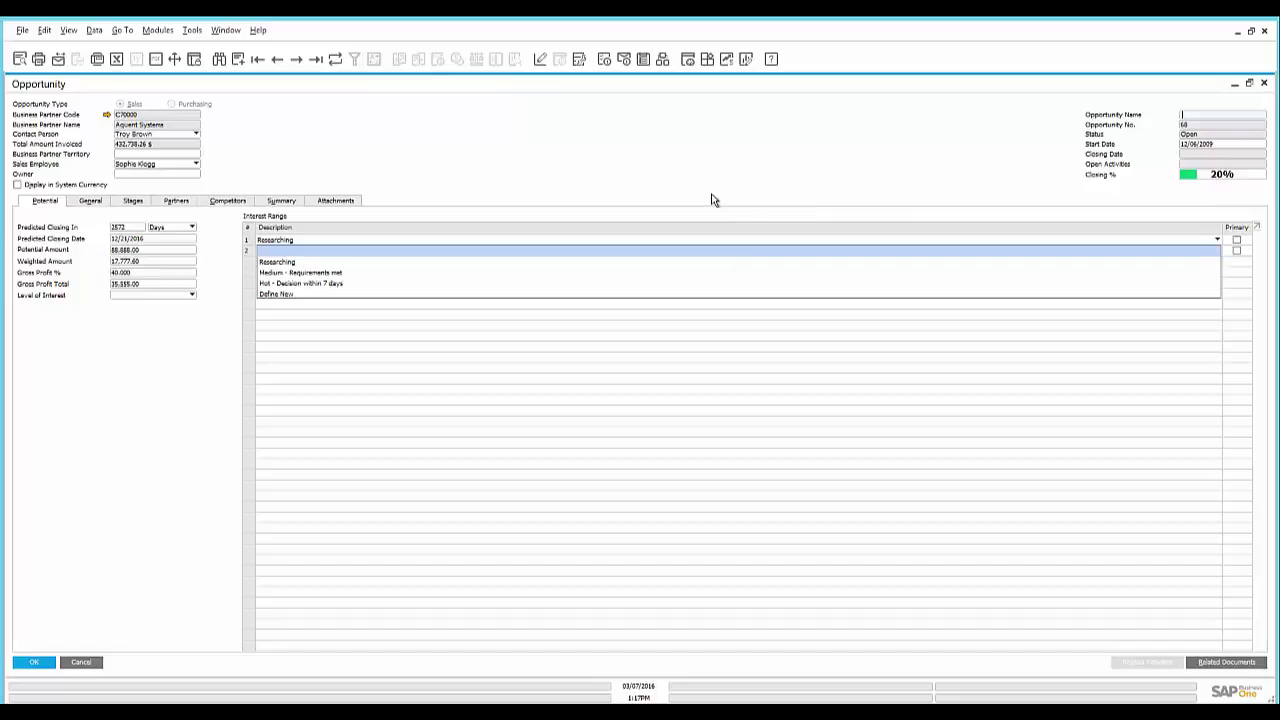
click(523, 164)
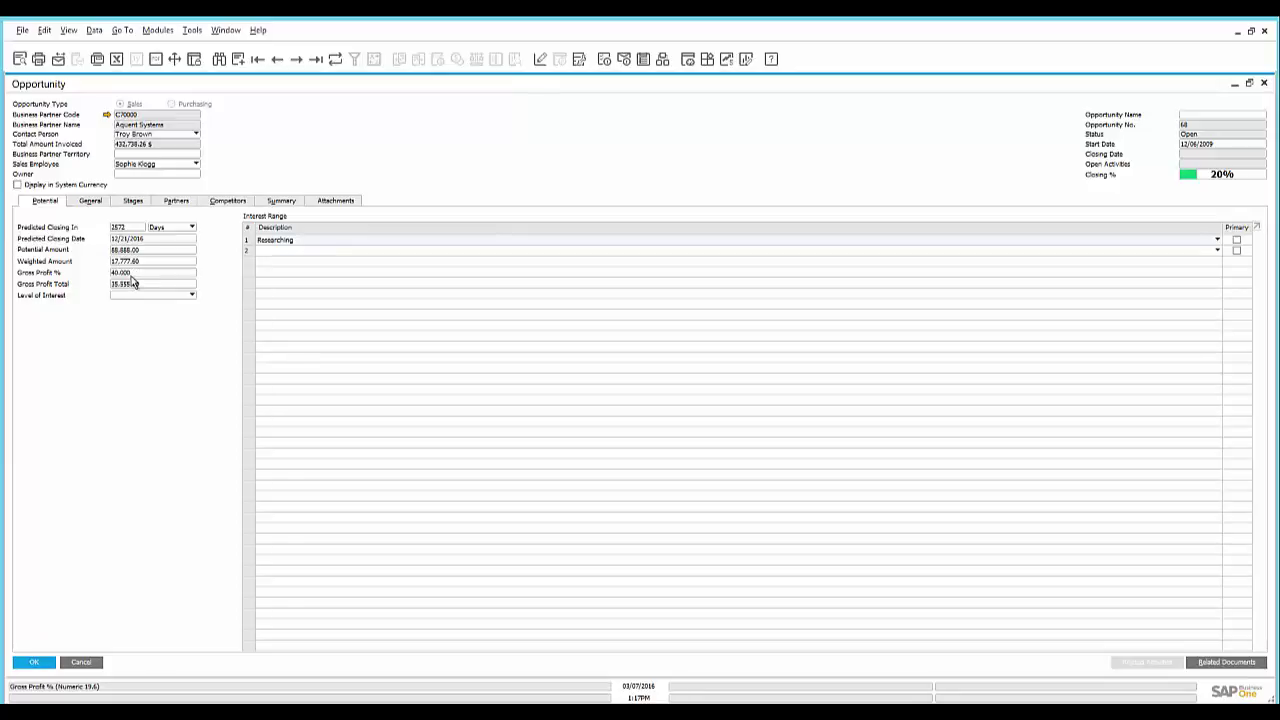
click(133, 202)
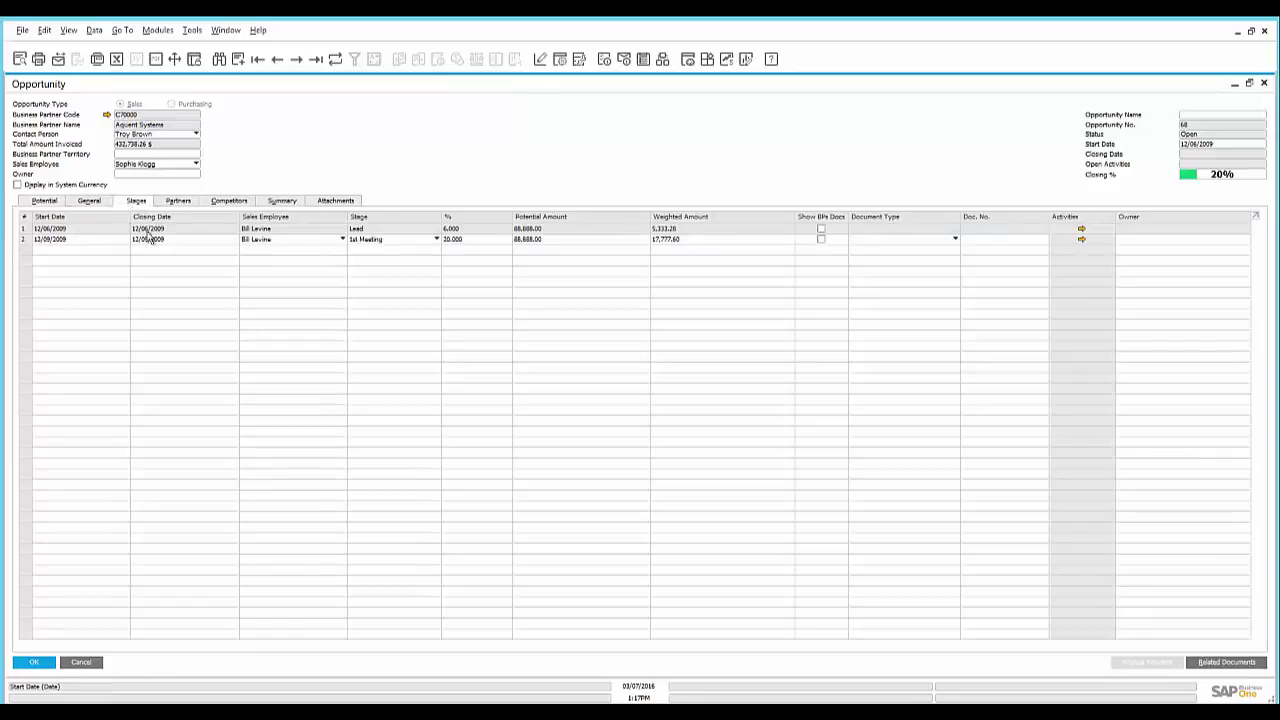
click(435, 240)
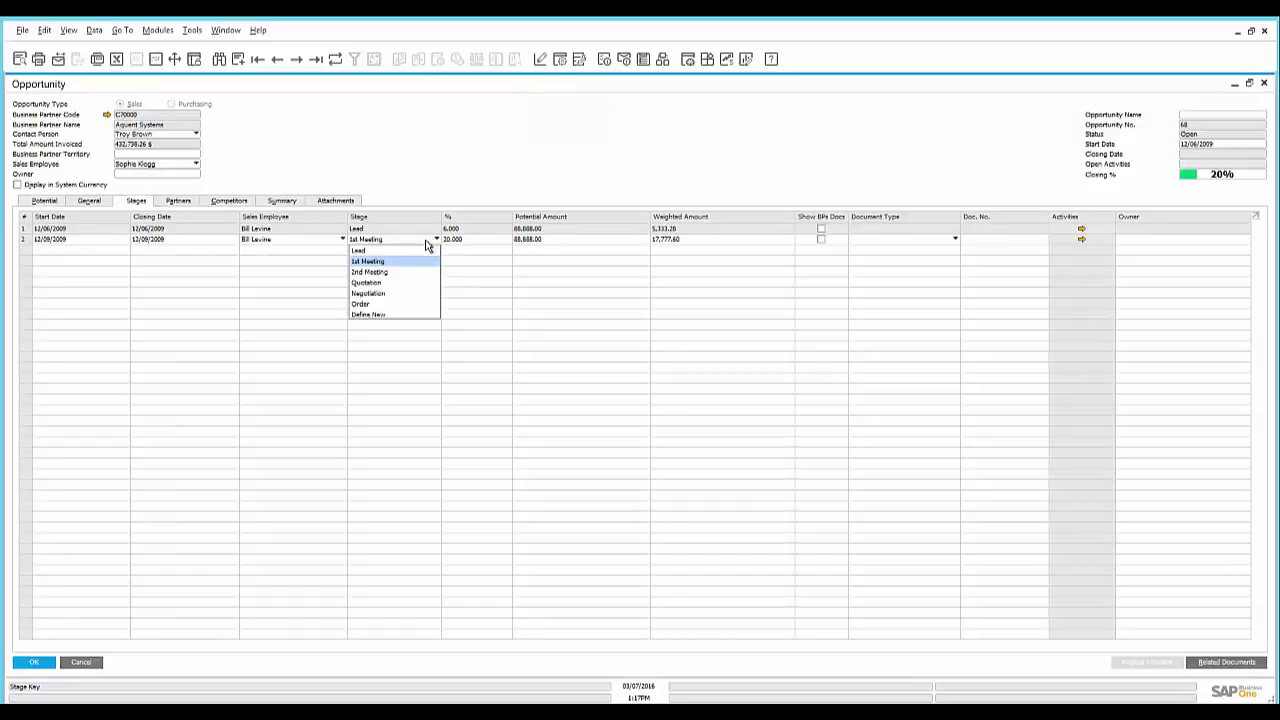
click(425, 240)
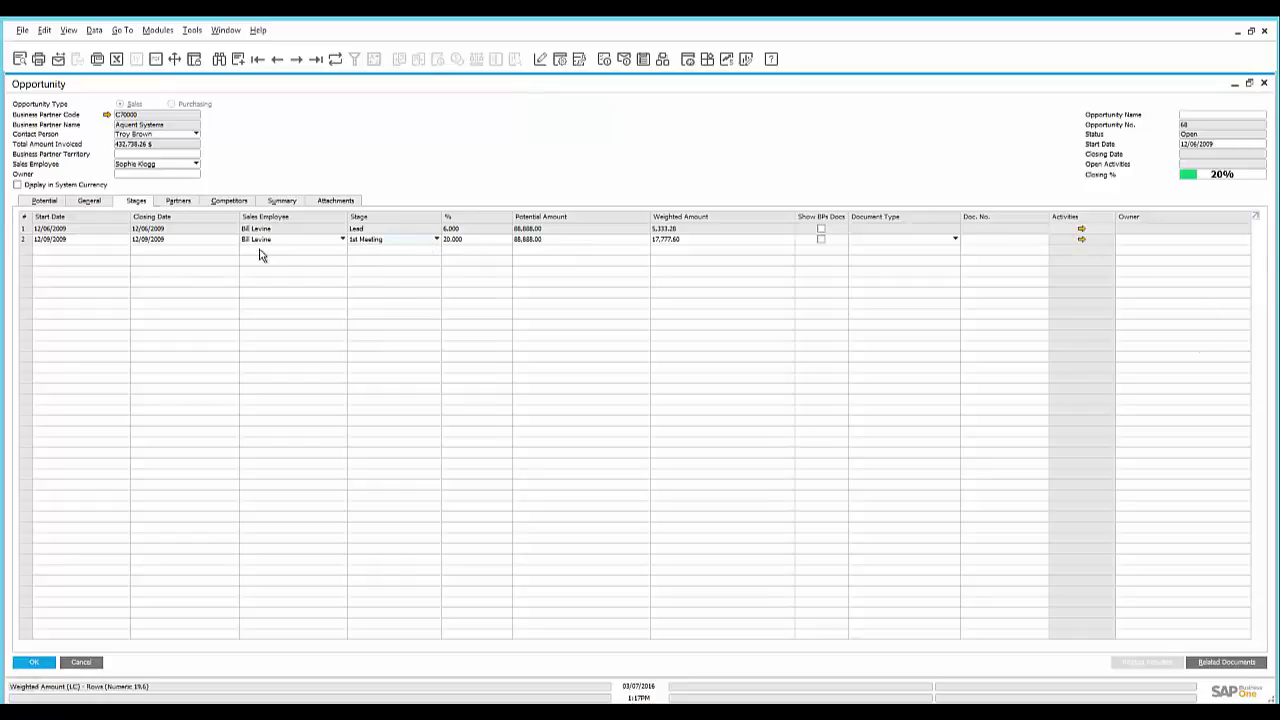
- Review the opportunity's partners, competitors with the available competitor choices, status summary and attachments
click(182, 201)
click(226, 202)
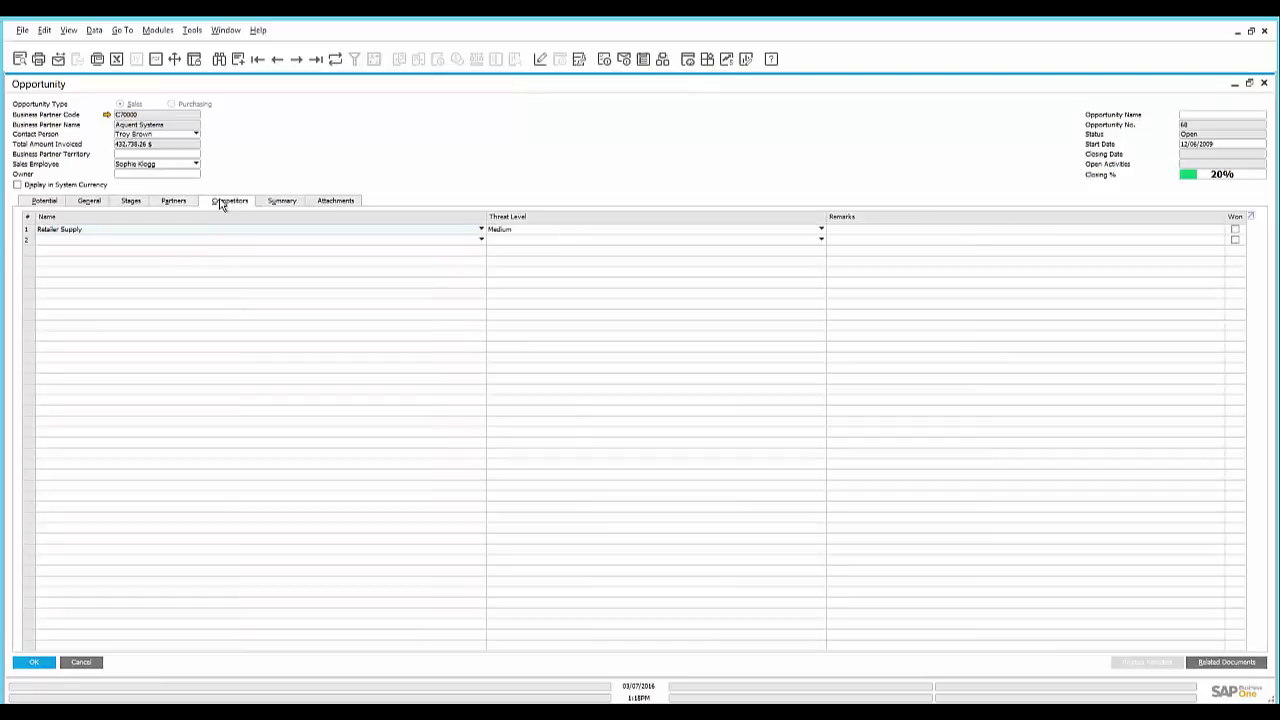
click(481, 231)
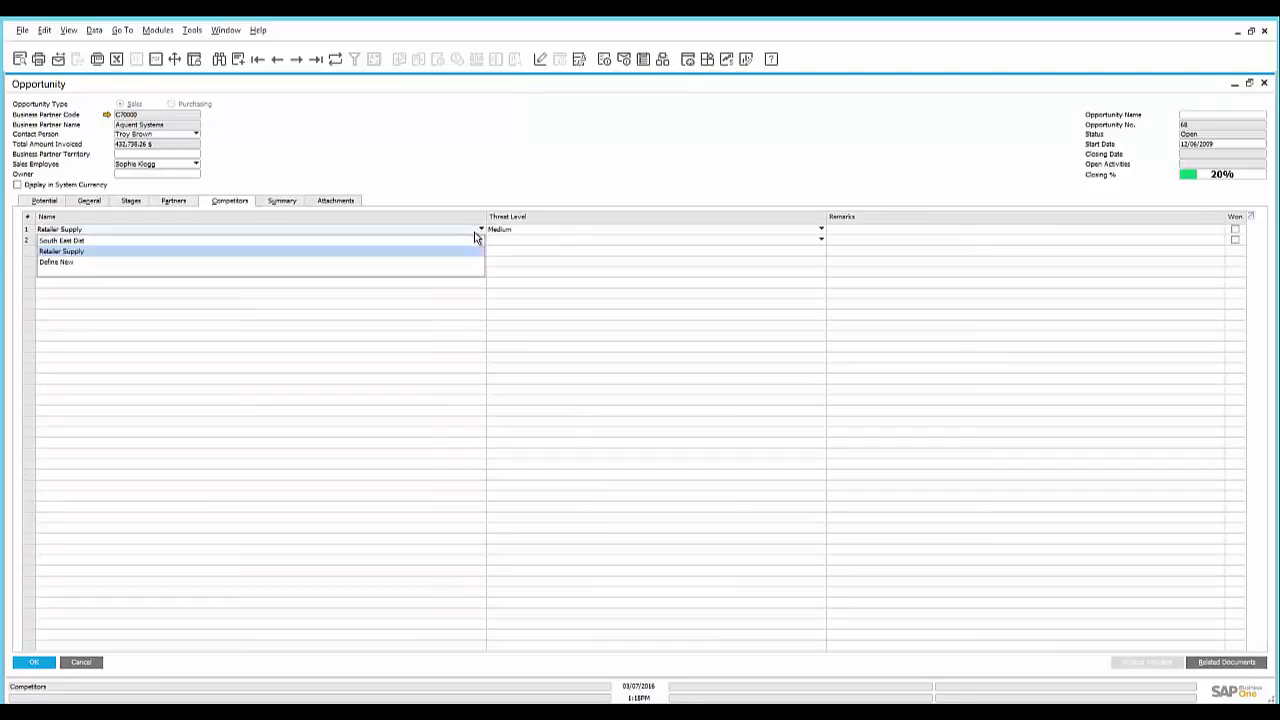
click(510, 222)
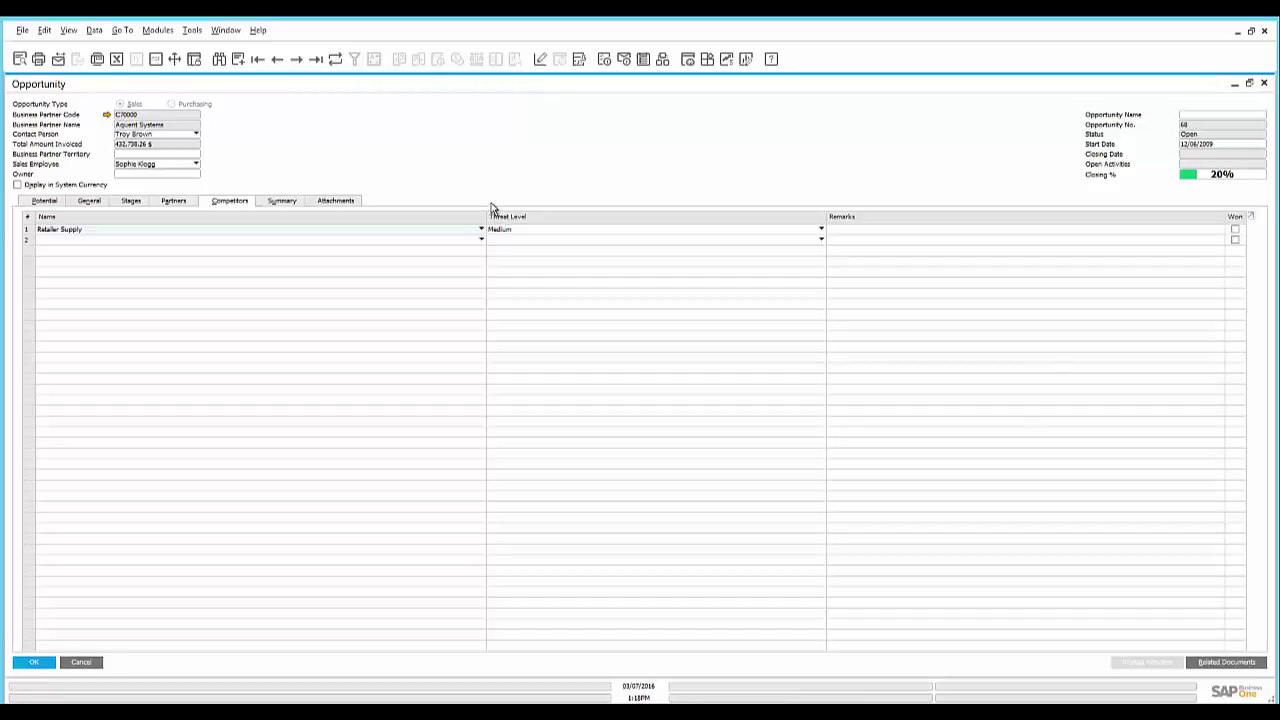
click(292, 203)
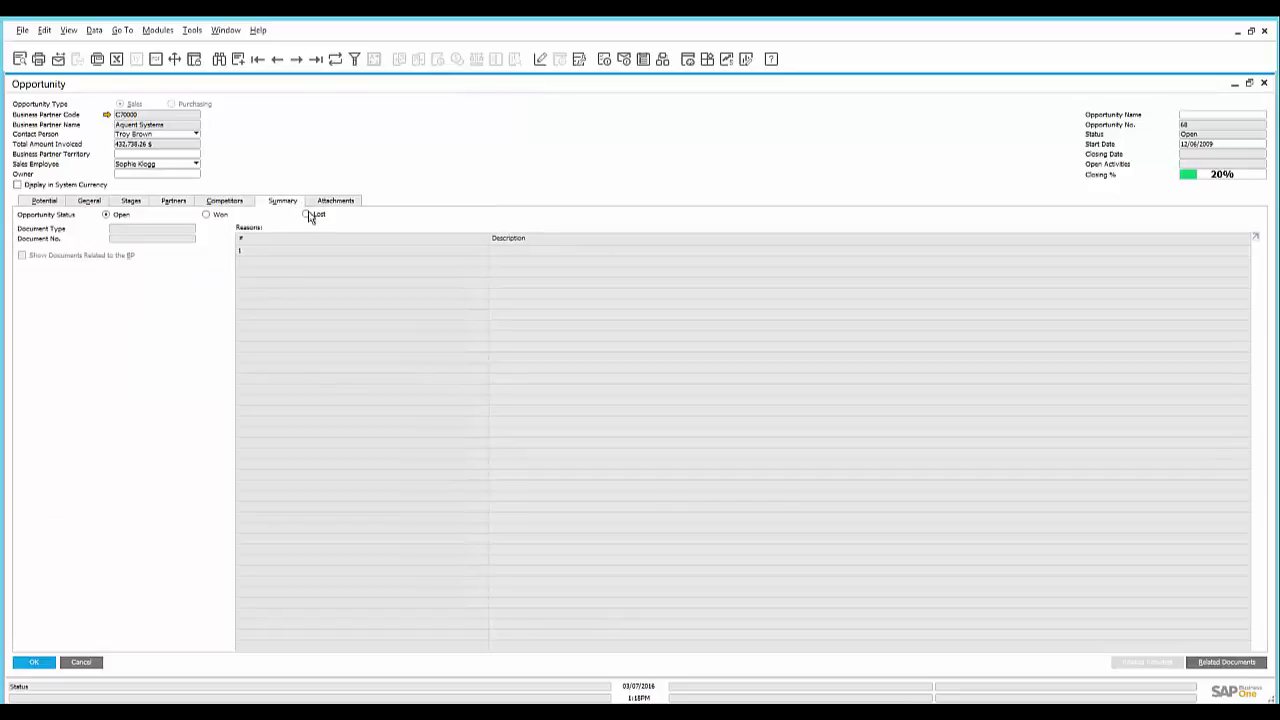
click(330, 205)
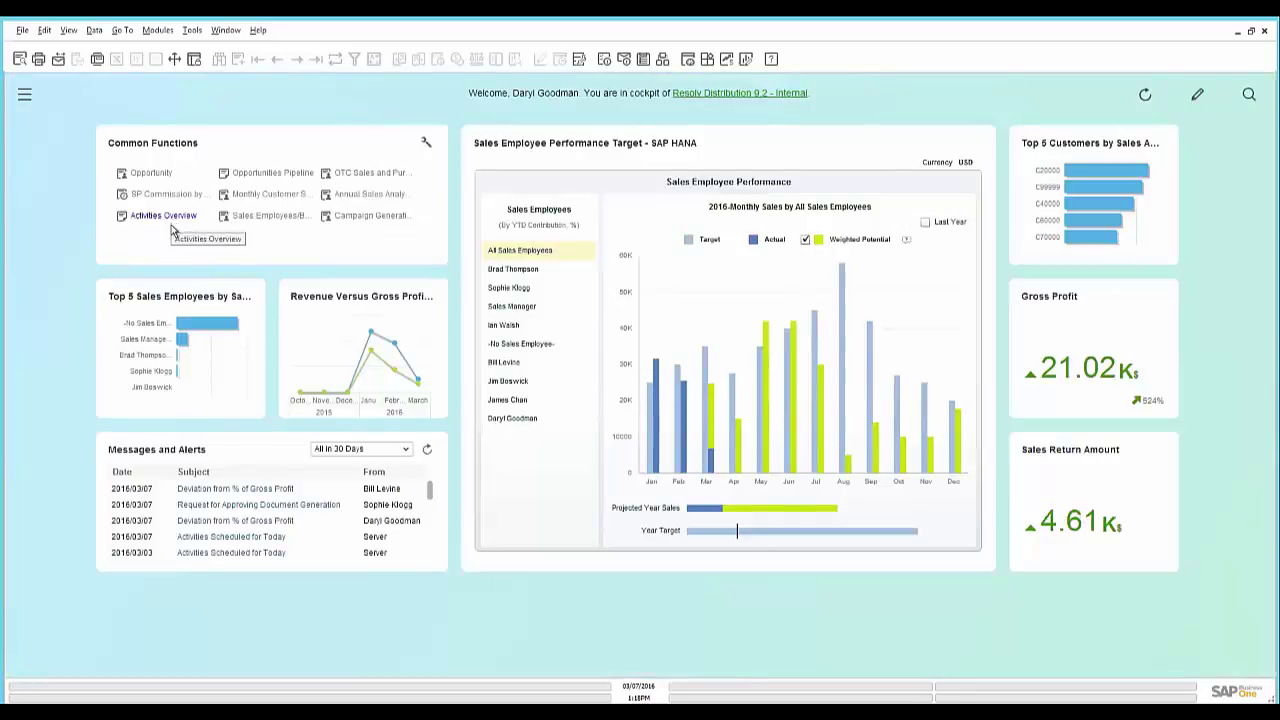
- Open the Opportunities Pipeline, list the opportunities in the Lead stage, and open the Centerport Components business partner record to review its owner
click(265, 176)
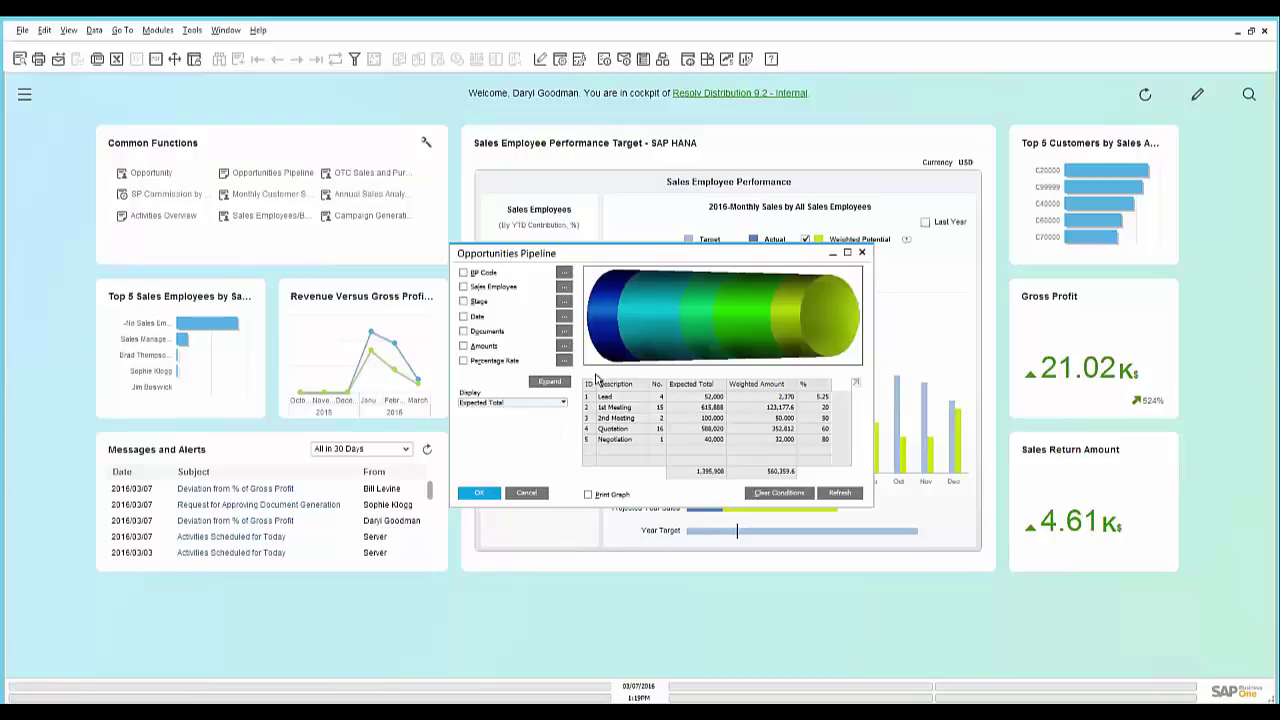
double_click(604, 336)
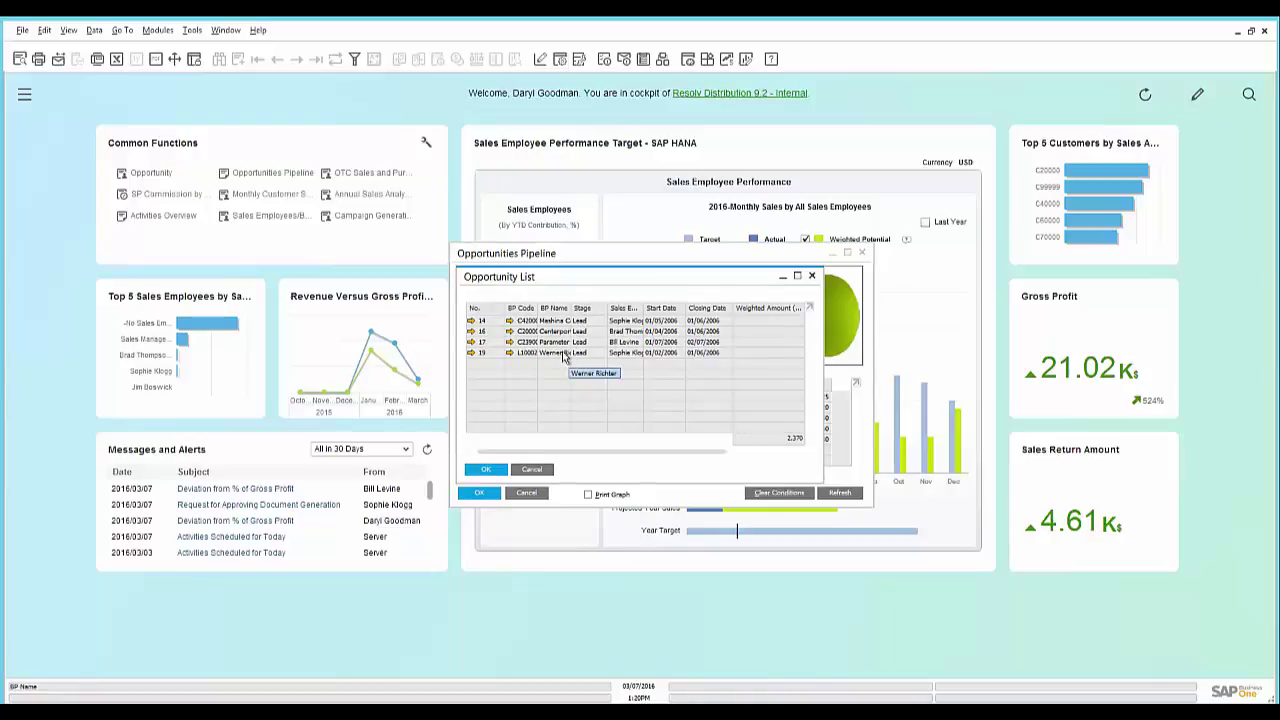
click(509, 332)
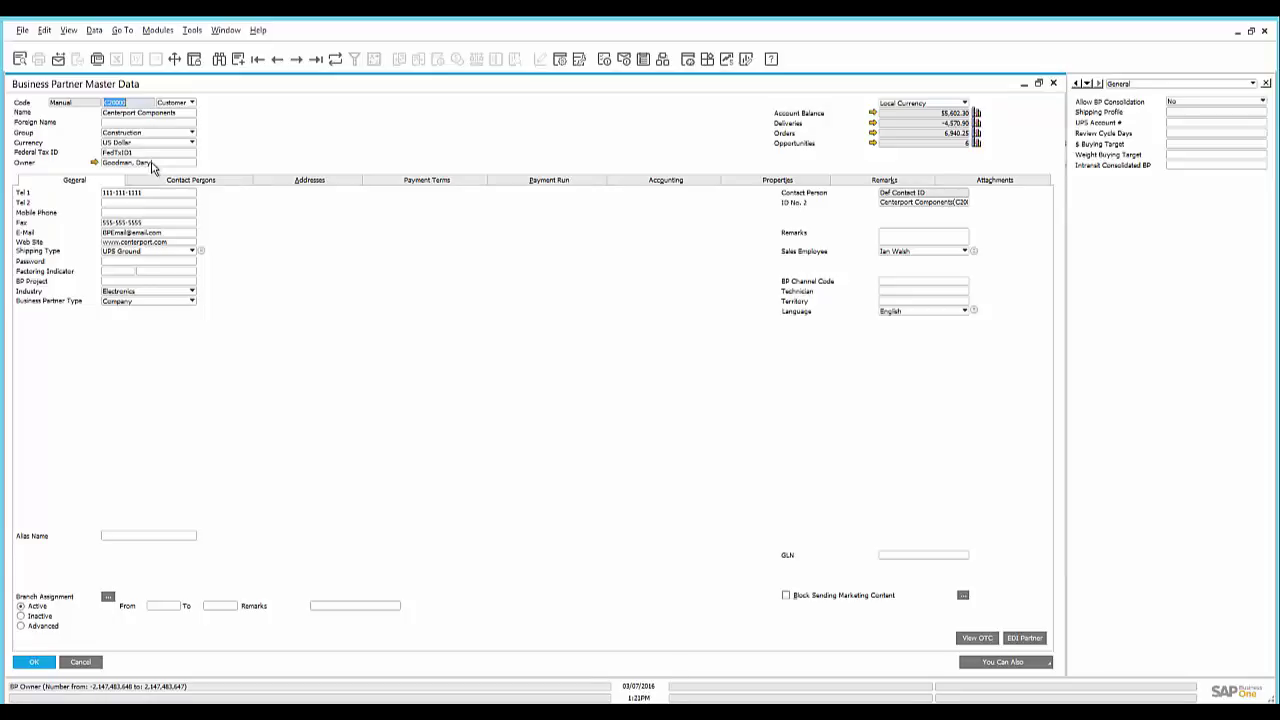
- Search all business partners, open the John Deere record to review its owner, and close it
click(219, 59)
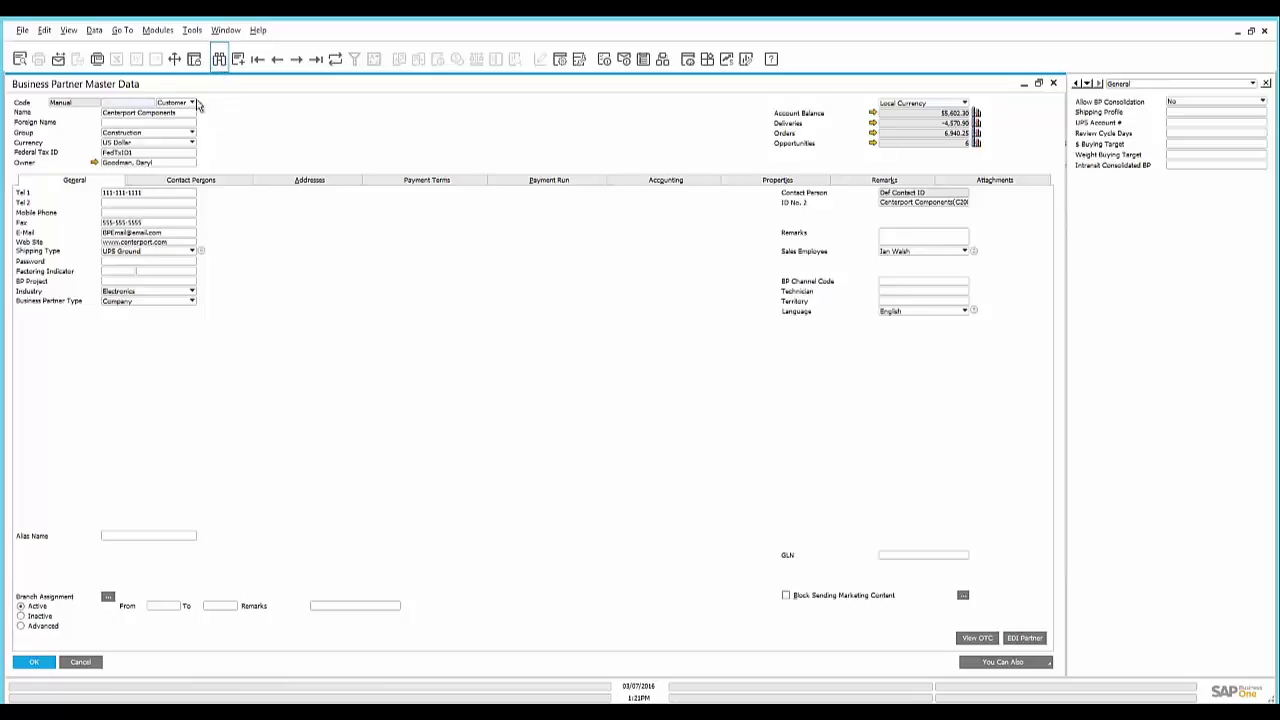
key(Return)
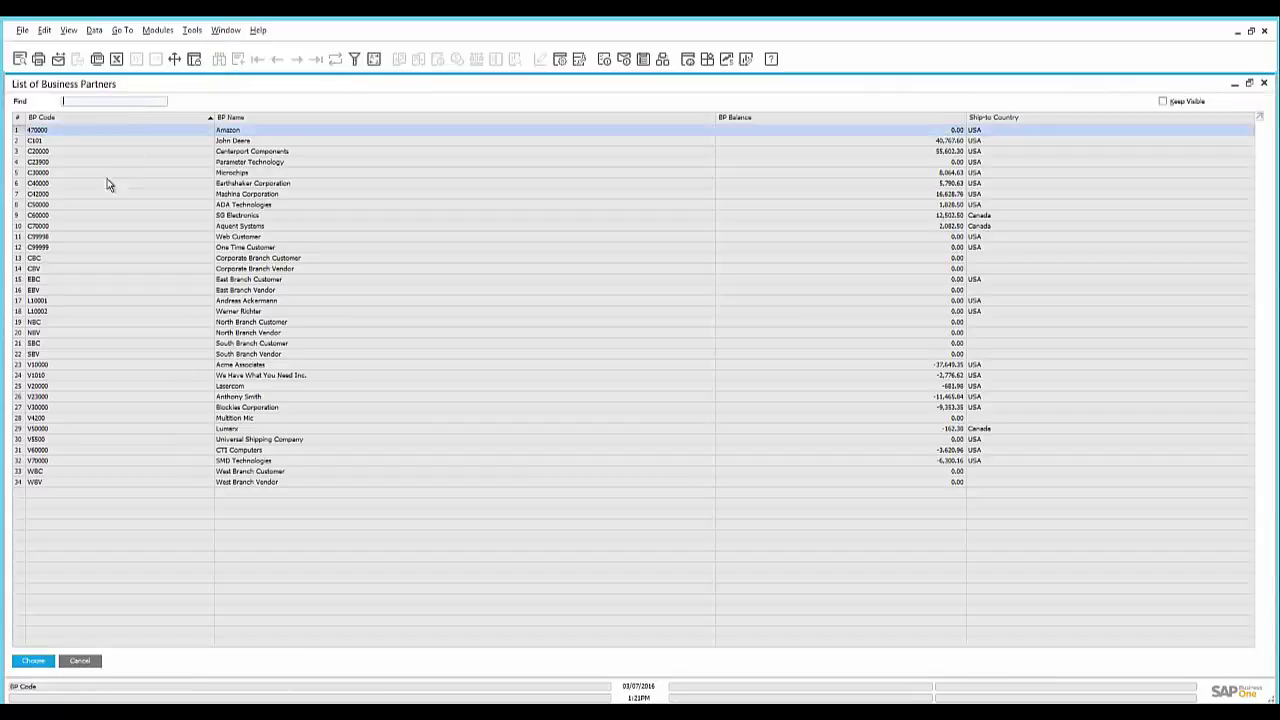
double_click(238, 142)
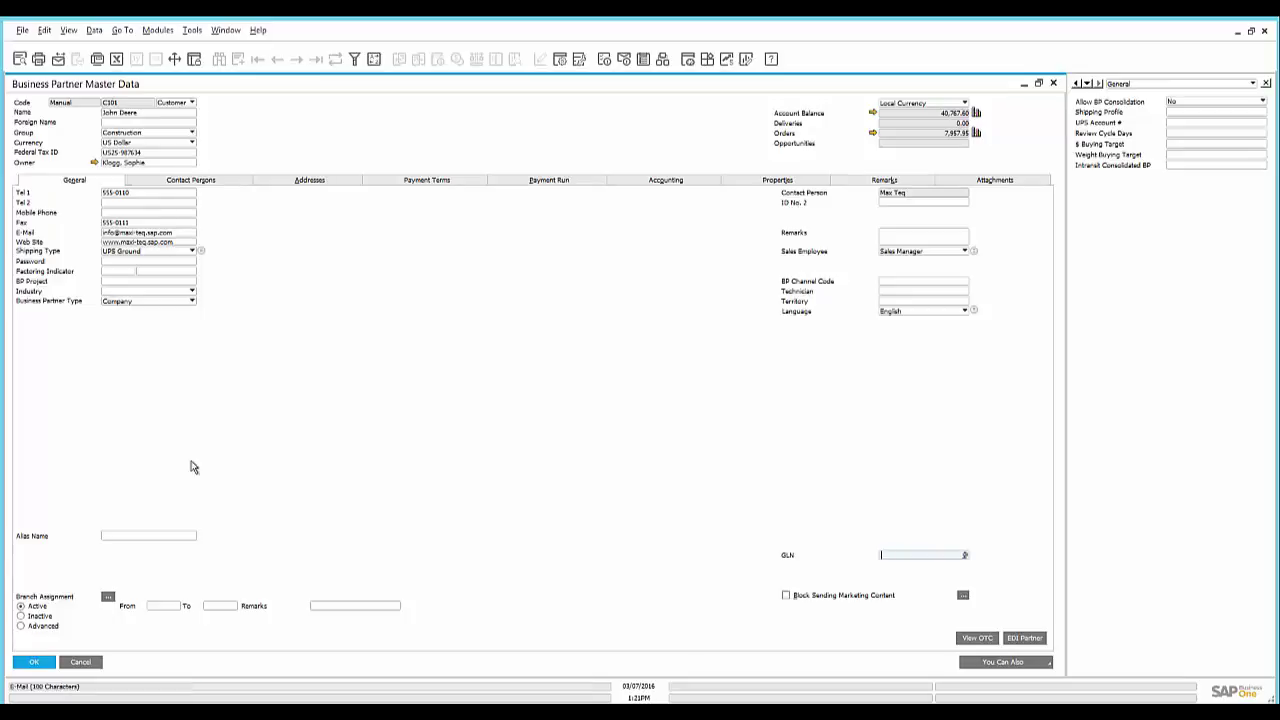
key(Escape)
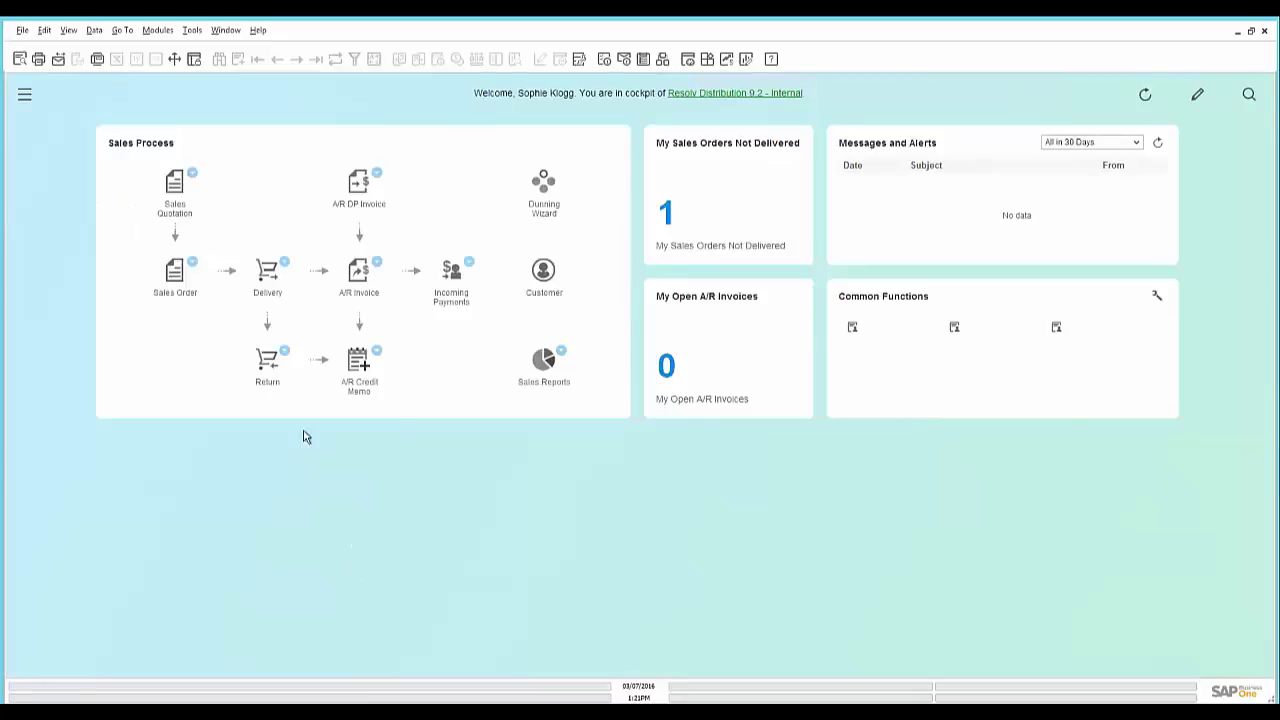
- In the sales employee's session, create a sales quotation for John Deere with one LM4029 item and a 55% discount
click(174, 185)
click(189, 103)
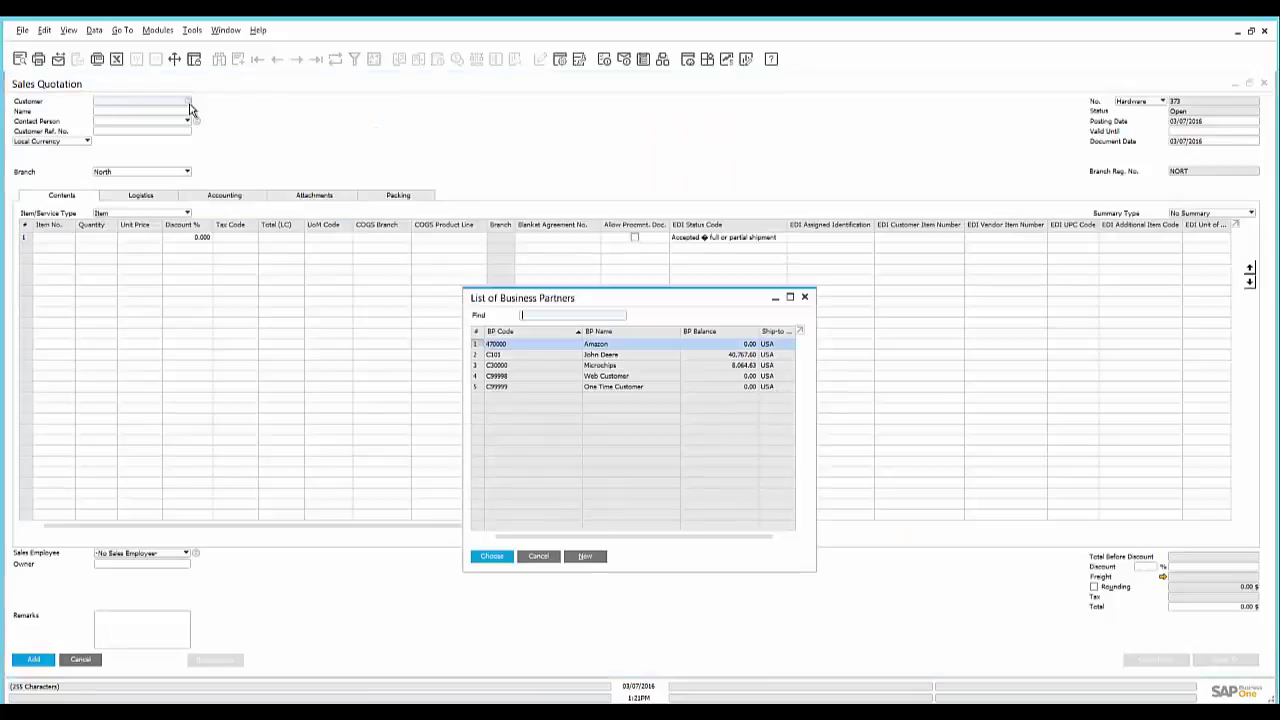
double_click(614, 358)
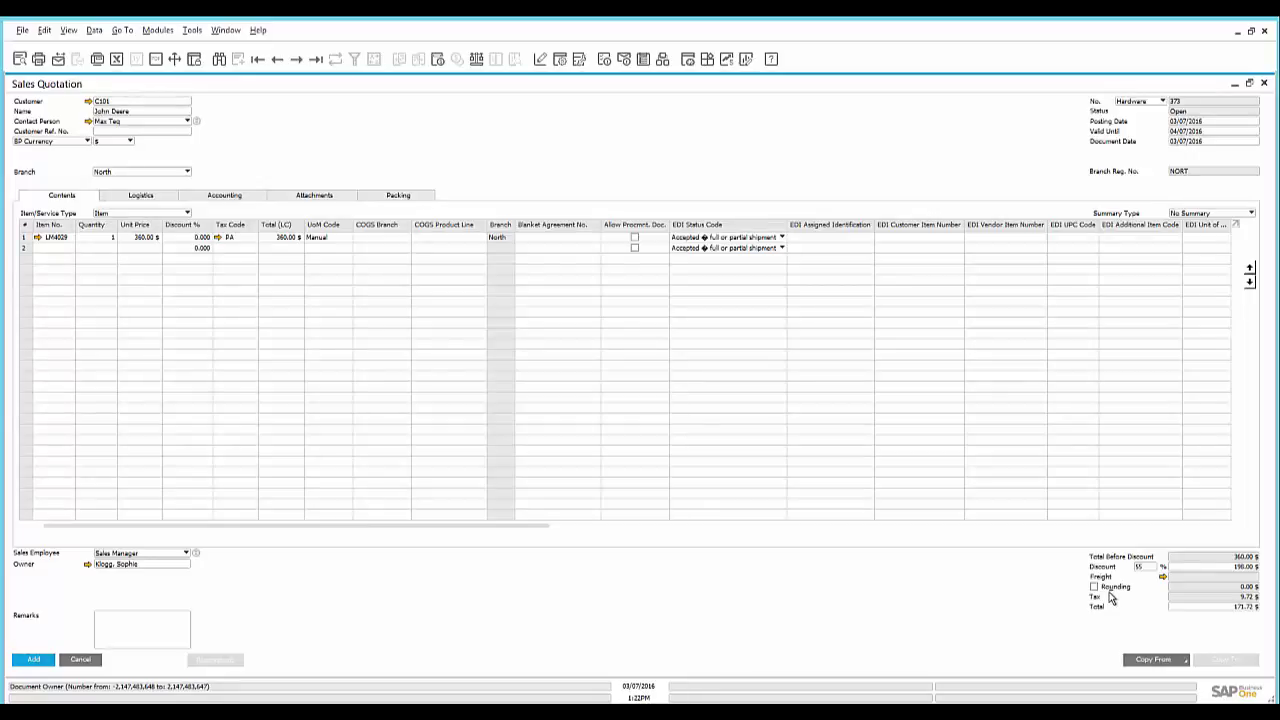
- Add the quotation and submit it for approval with the remark "This is a sample, please approve"
click(33, 661)
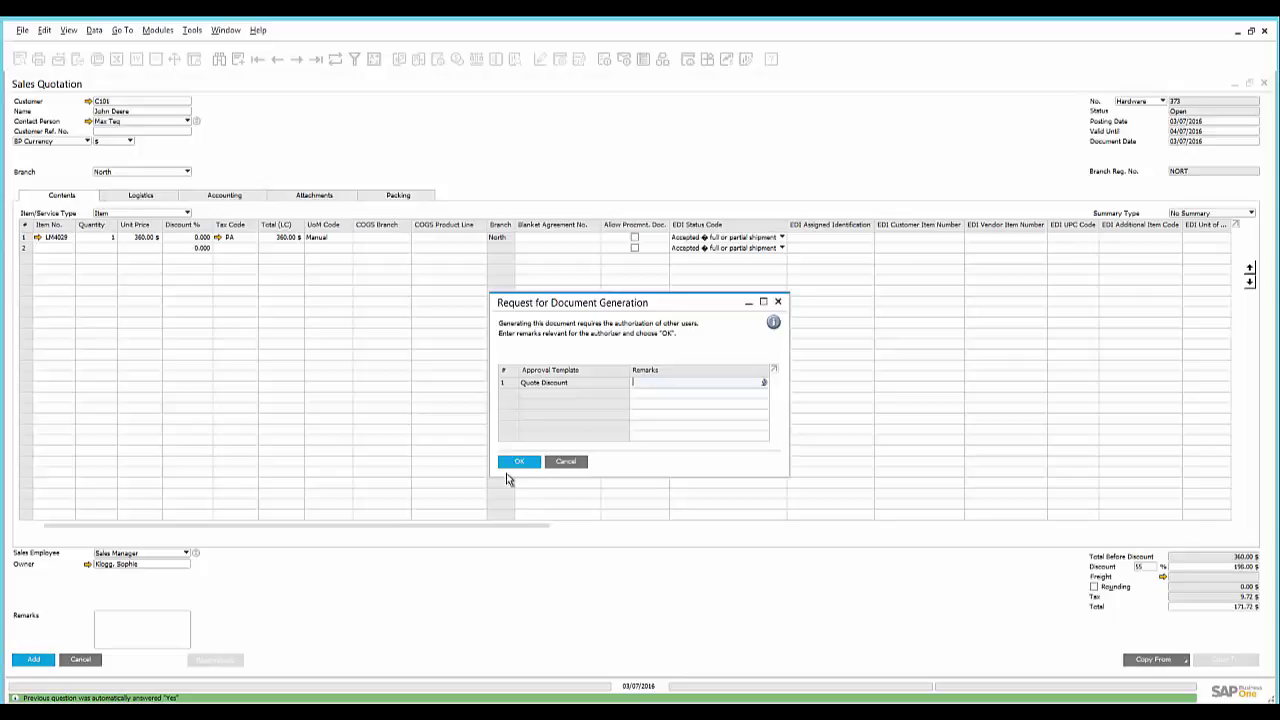
text(This is a sample, please approve)
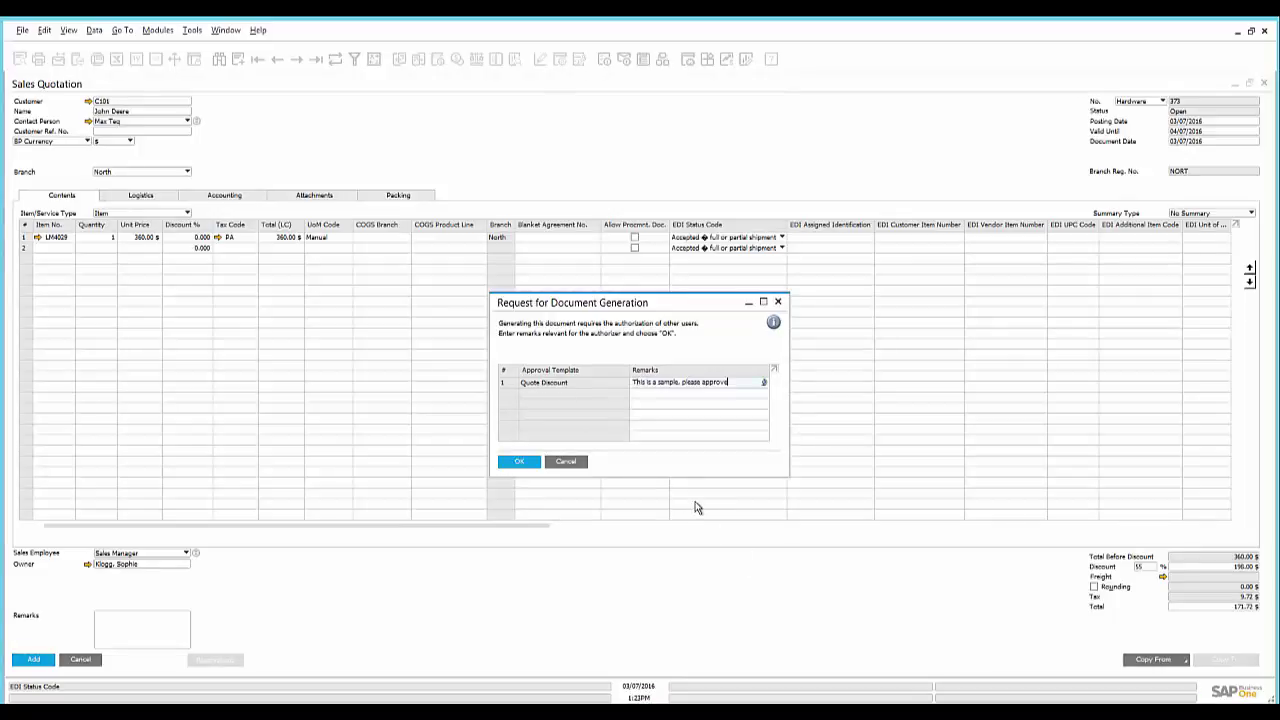
click(520, 461)
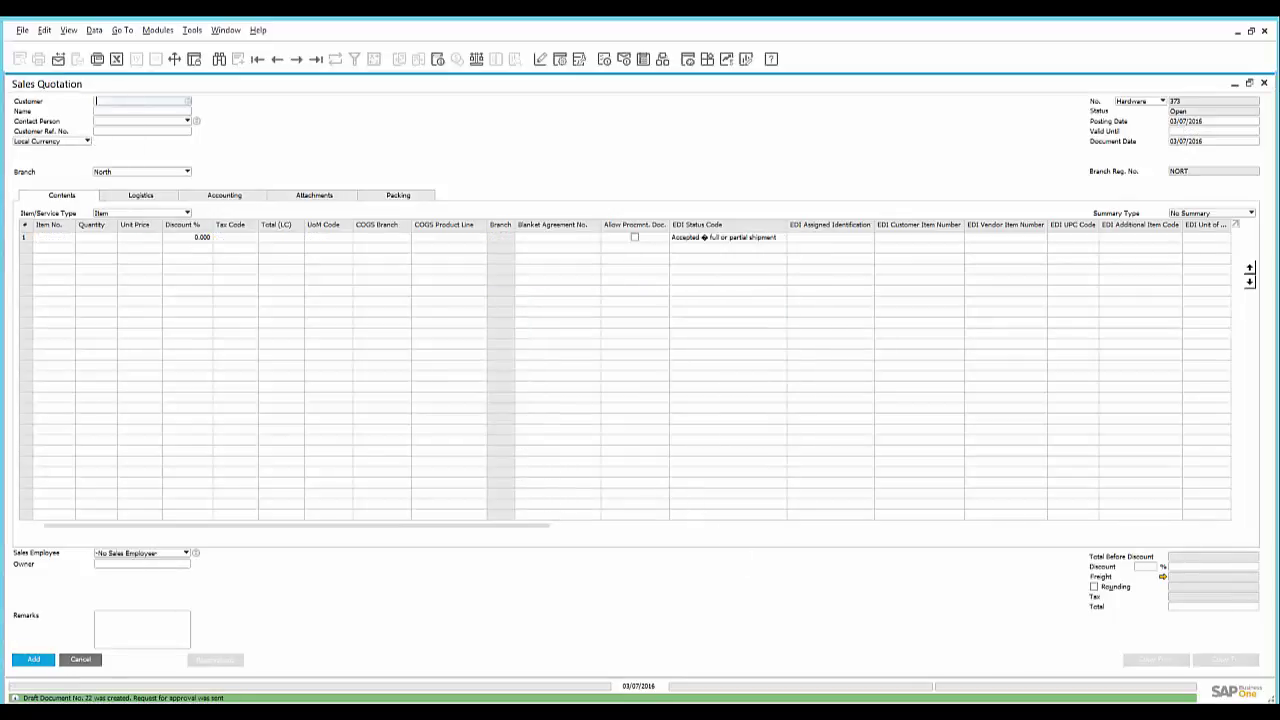
- Switch to the manager's SAP Business One session, open the newest document approval request, and check its draft sales quotation before closing the draft
click(177, 712)
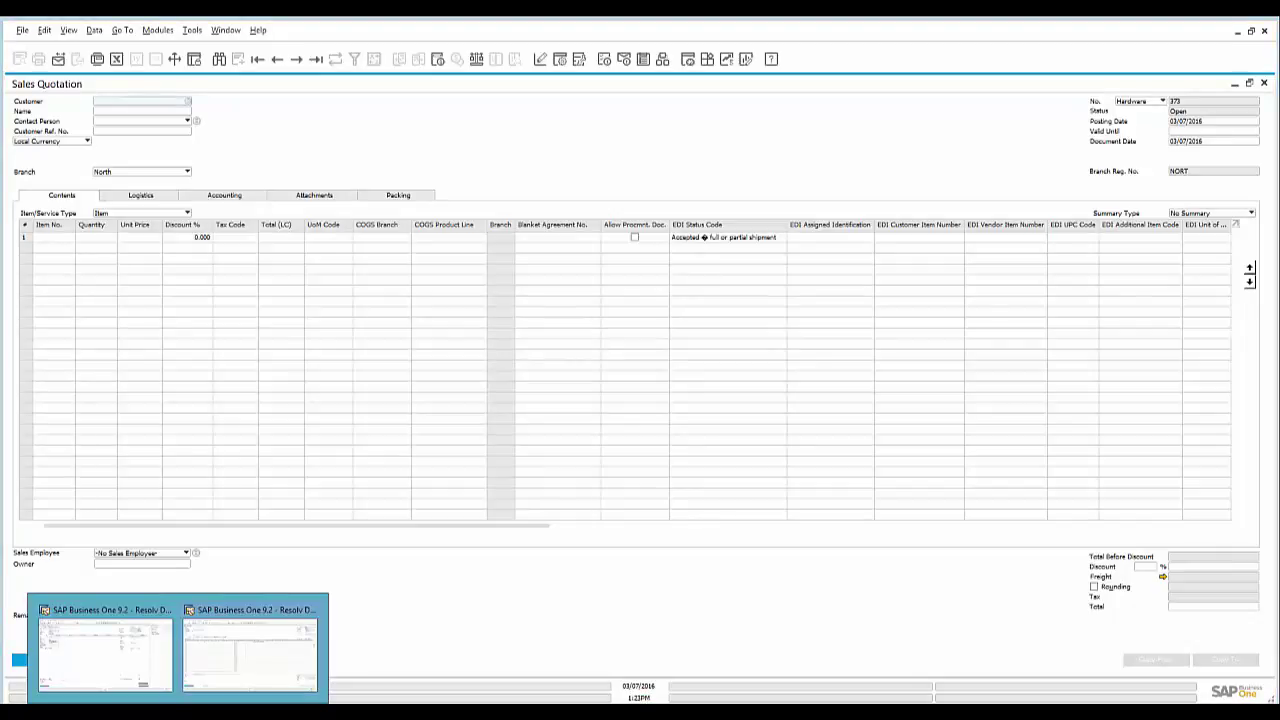
click(100, 655)
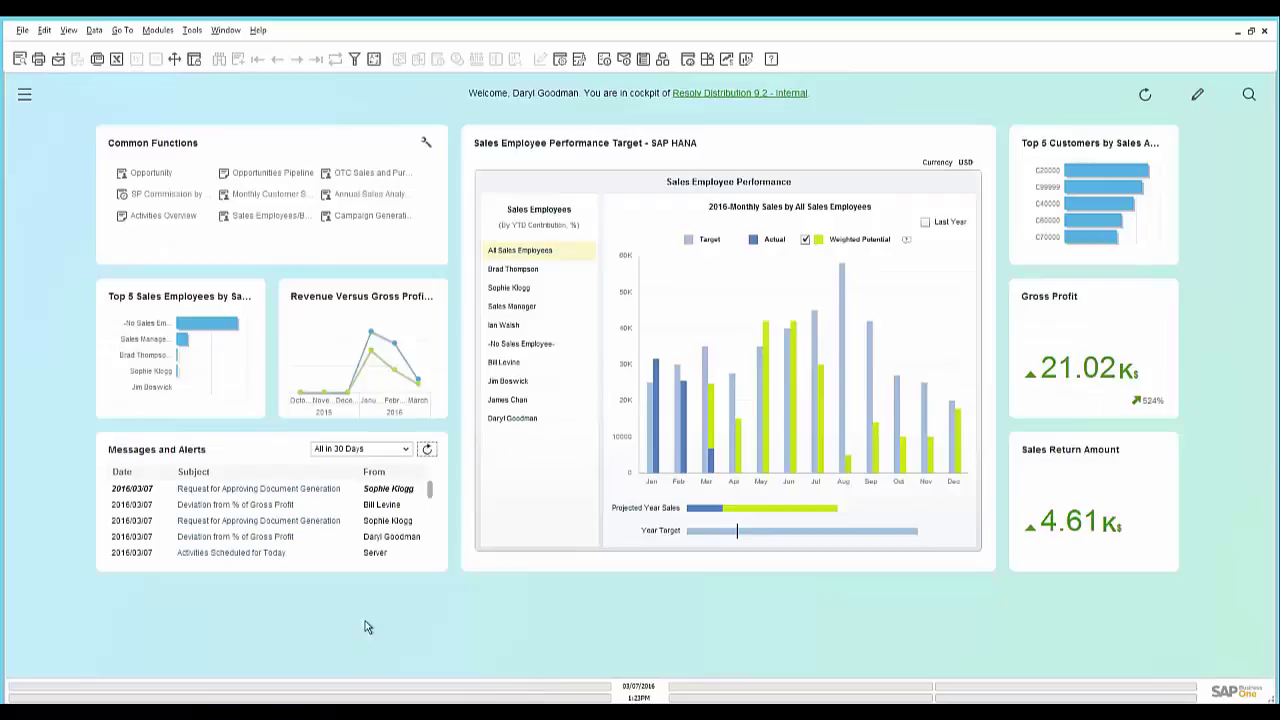
click(237, 490)
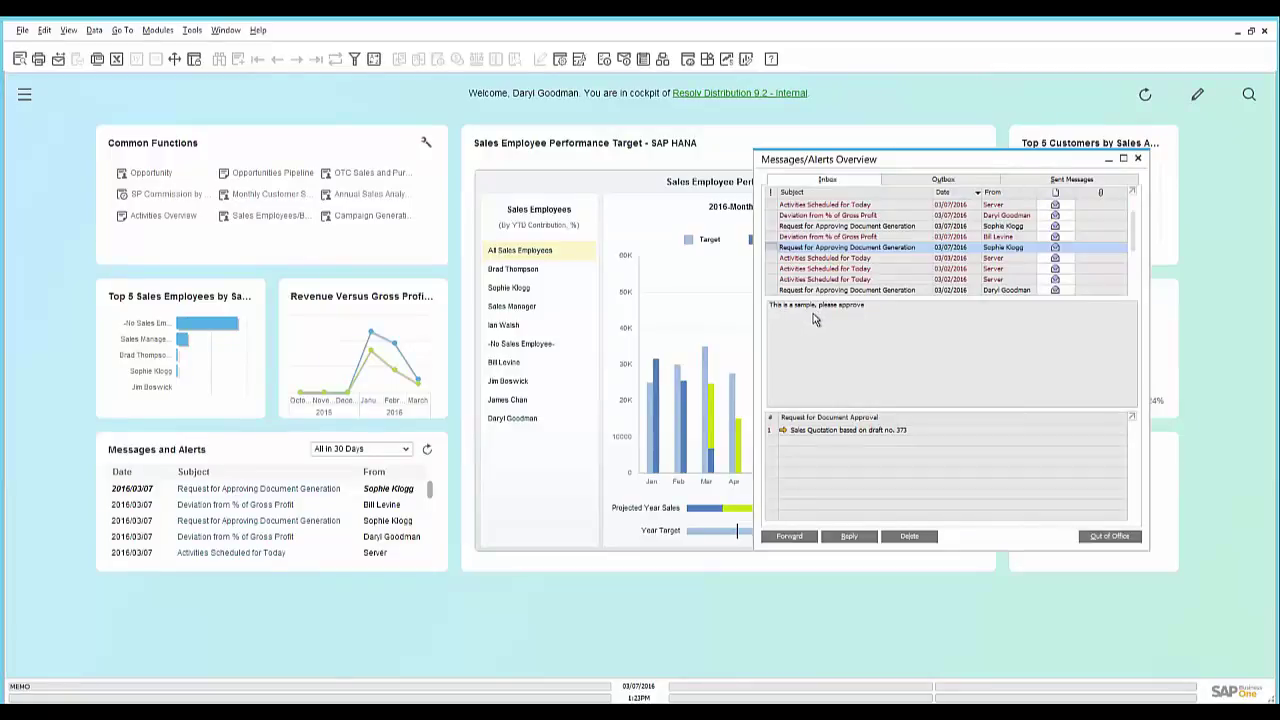
click(783, 431)
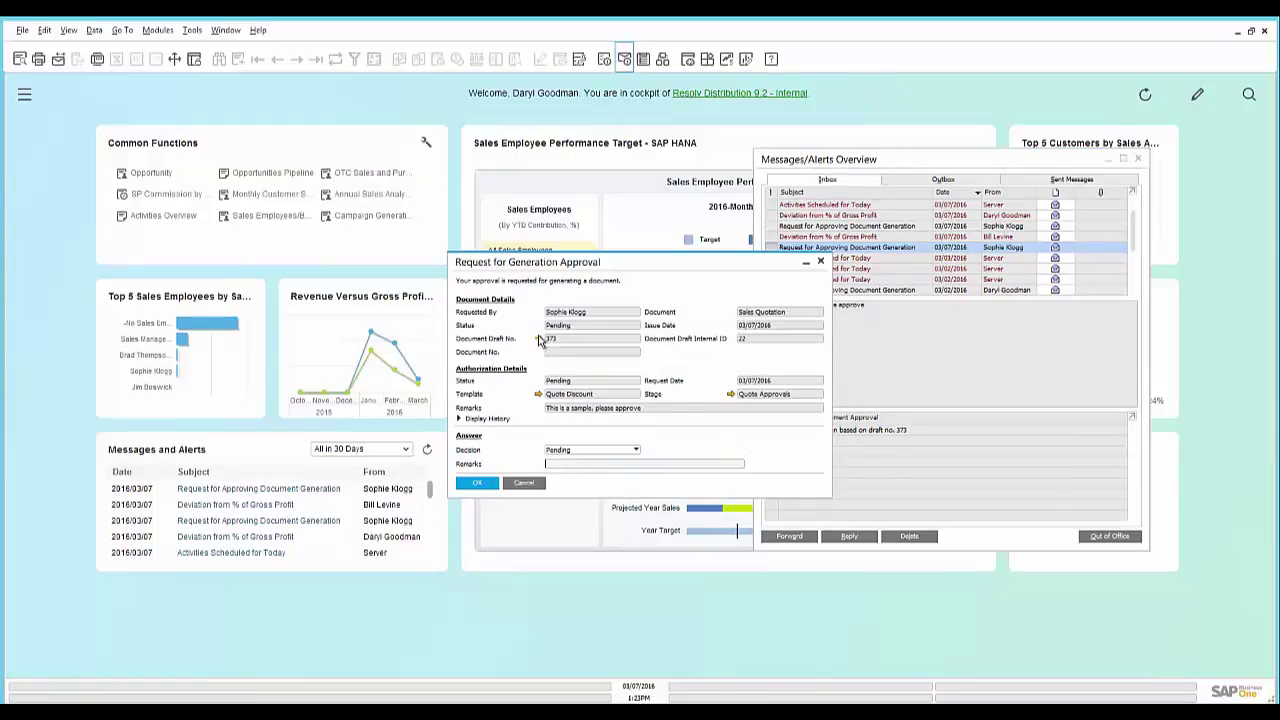
click(537, 341)
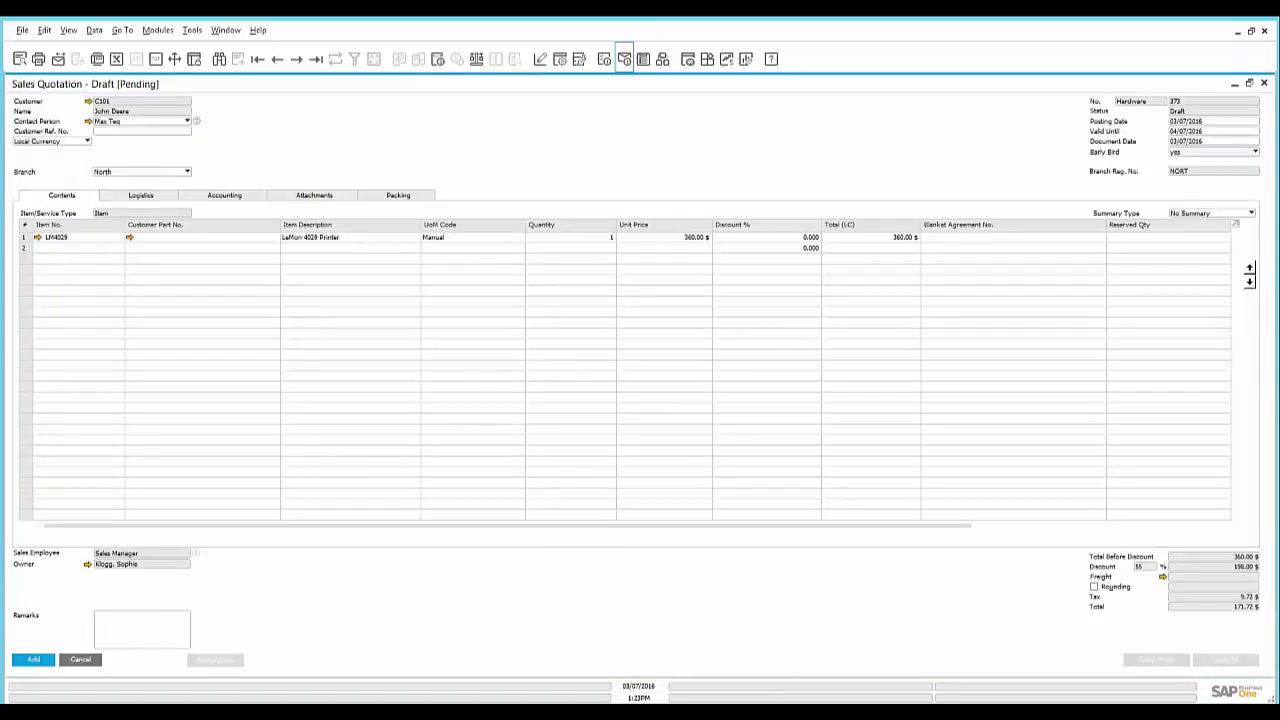
click(81, 661)
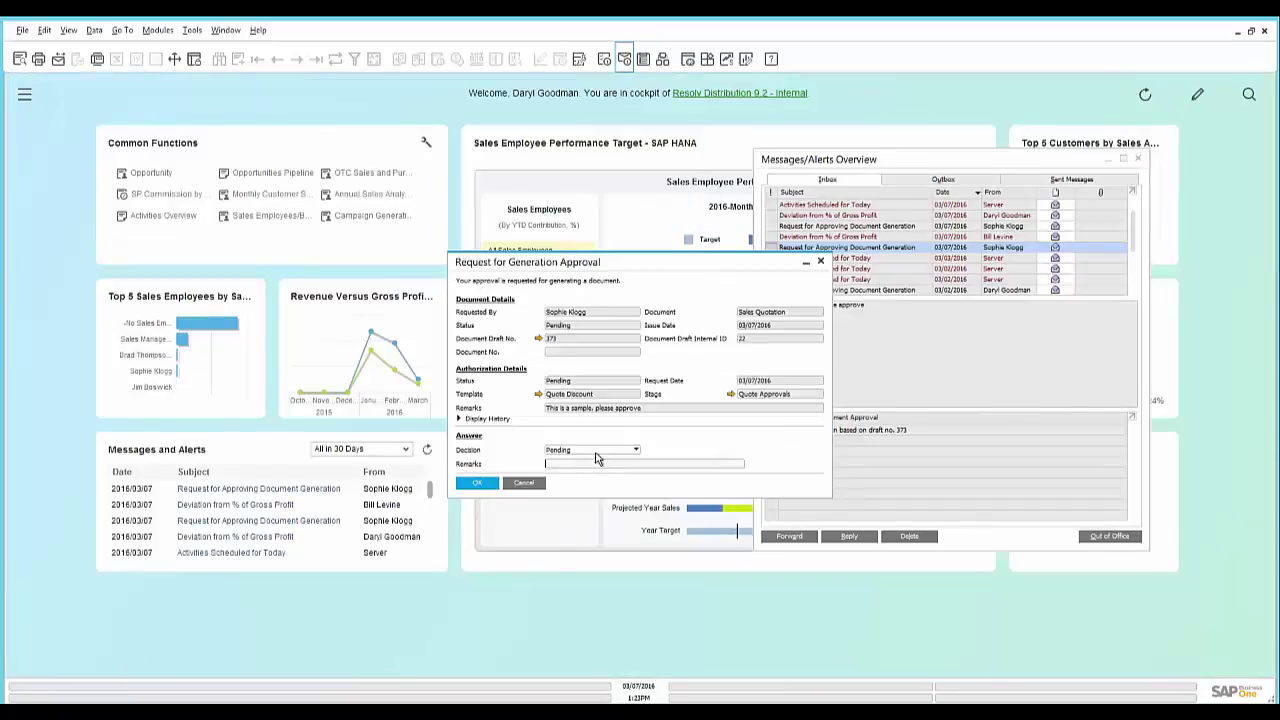
- Set the decision on the quotation's approval request to Approved and update the request
click(597, 450)
click(588, 472)
click(477, 483)
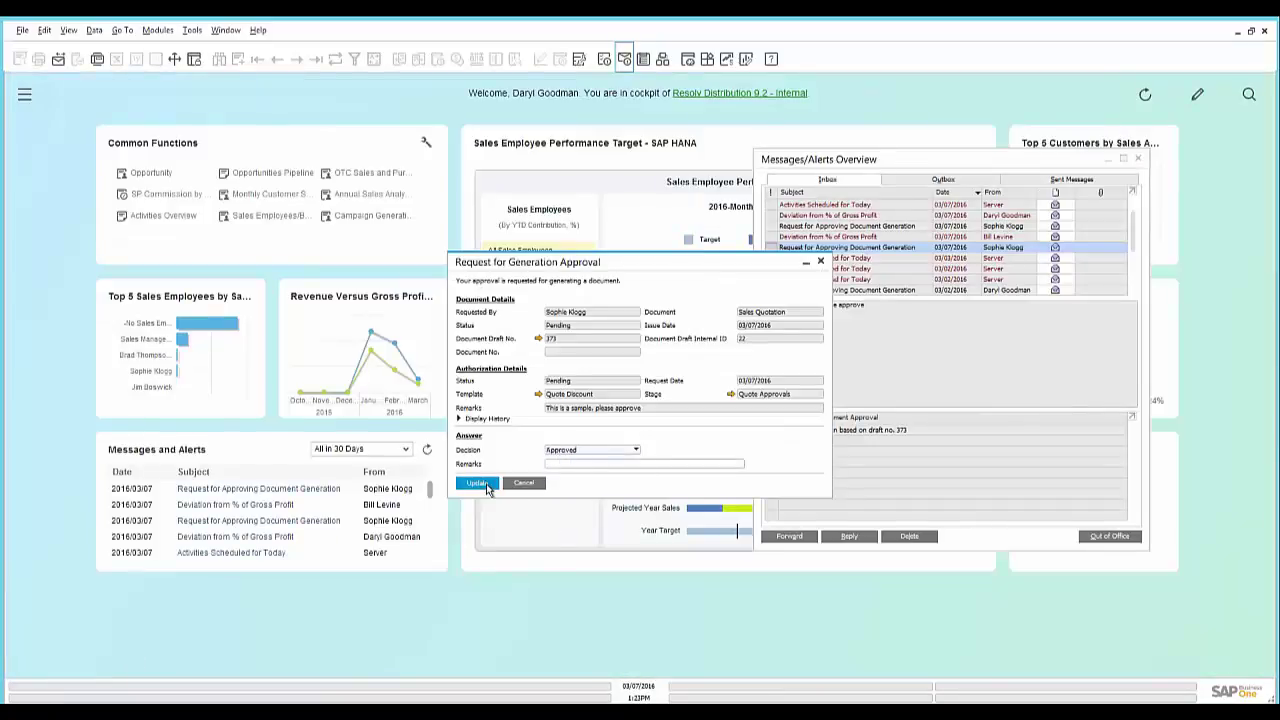